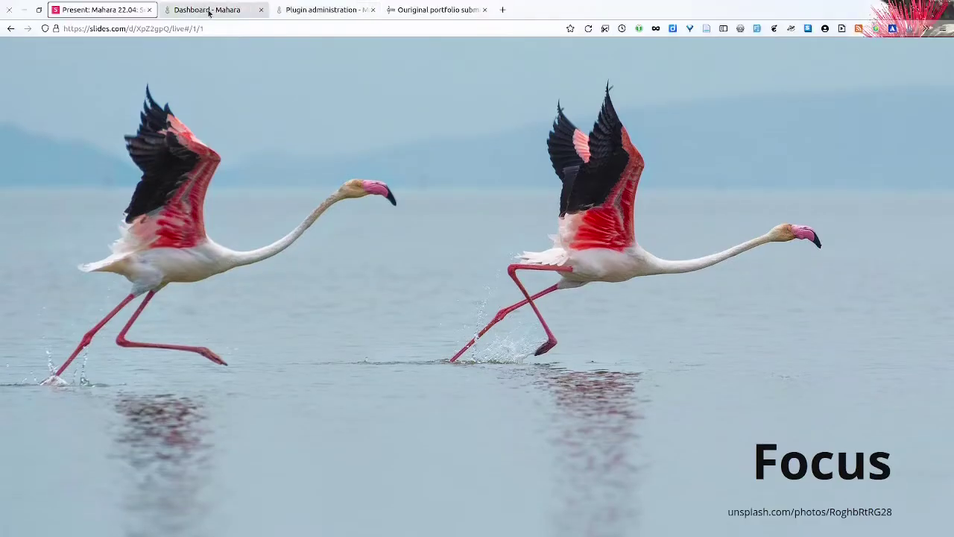
# Show the Plugin administration page in full screen, scrolled down to the search plugins including Elasticsearch 7
pyautogui.click(300, 11)
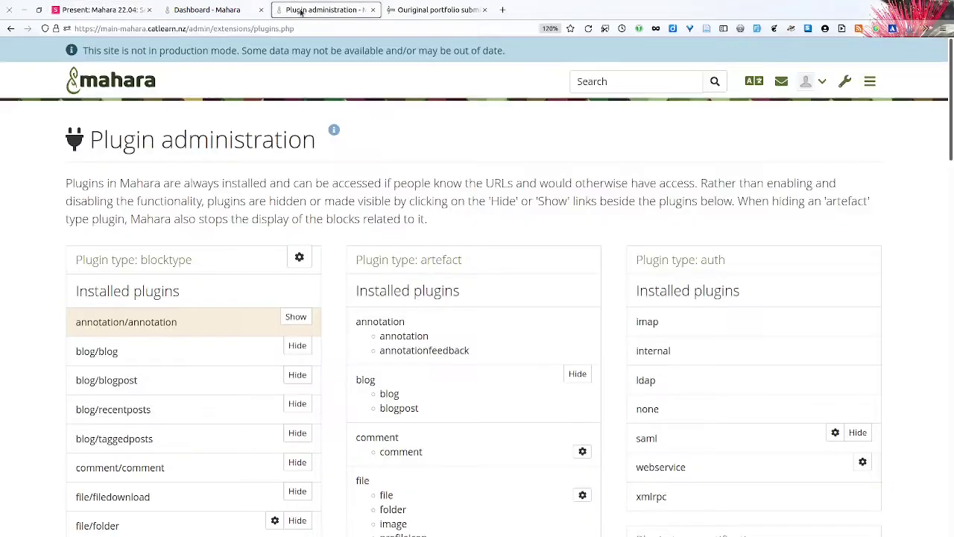
pyautogui.press('F11')
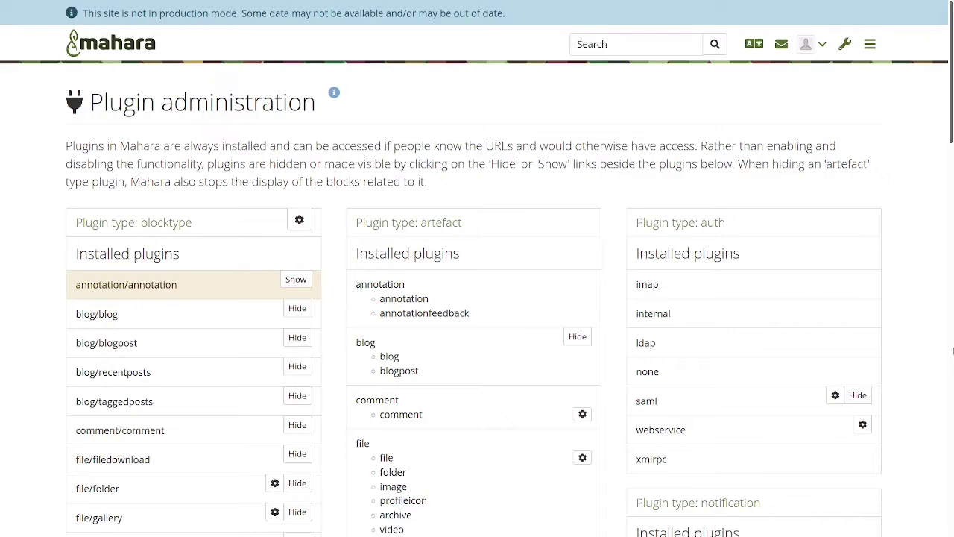
pyautogui.scroll(-4, 919, 367)
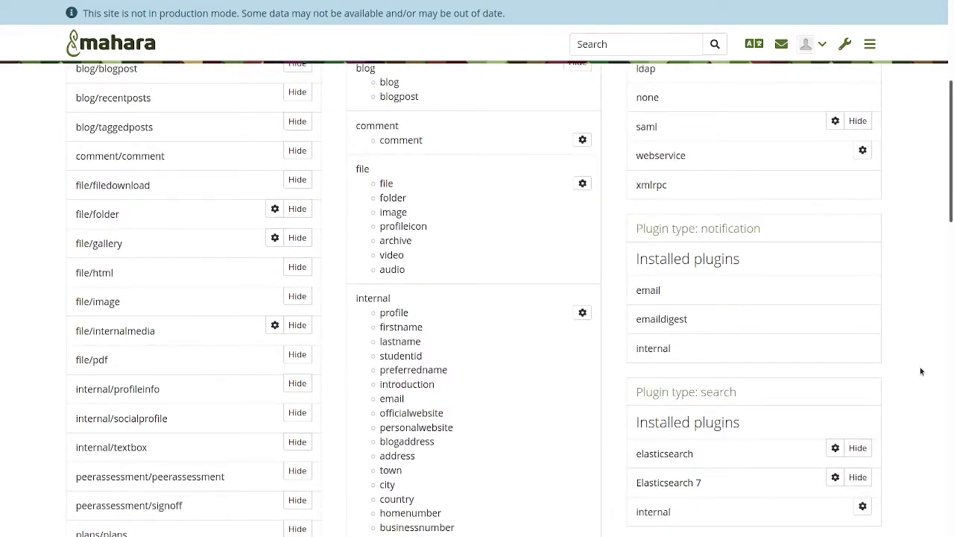
pyautogui.scroll(-3, 920, 370)
pyautogui.scroll(-1, 919, 371)
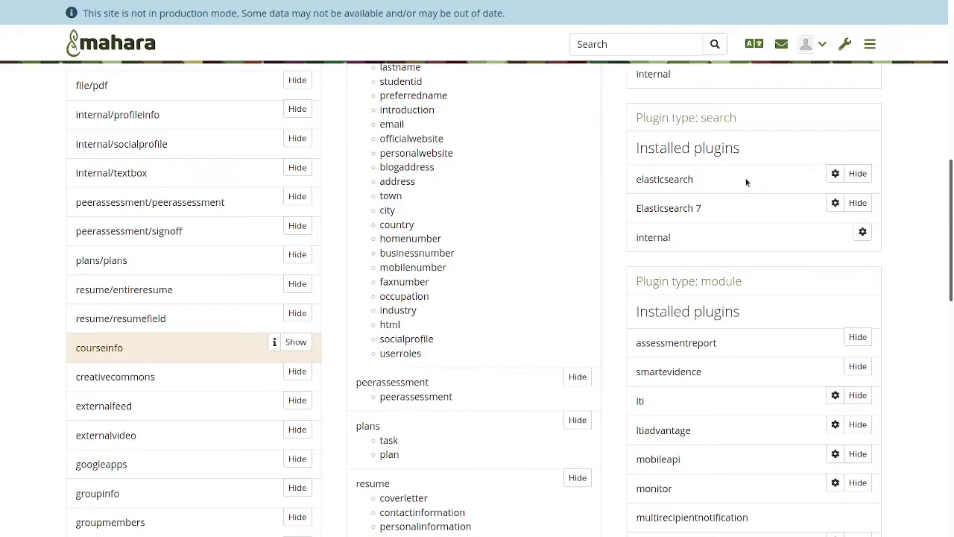
# Open the Elasticsearch 7 configuration and expand Plugin status to show 100% and all checks OK
pyautogui.click(835, 203)
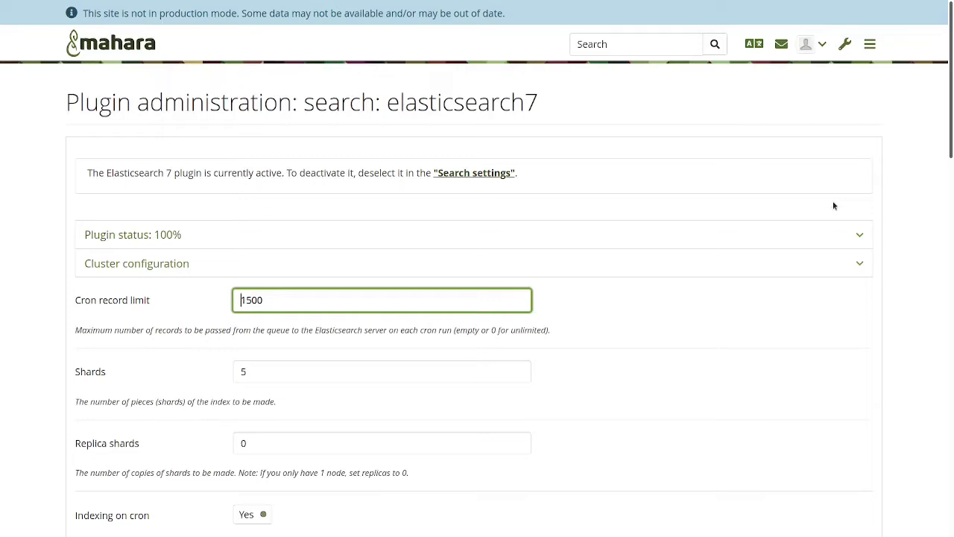
pyautogui.scroll(-1, 833, 206)
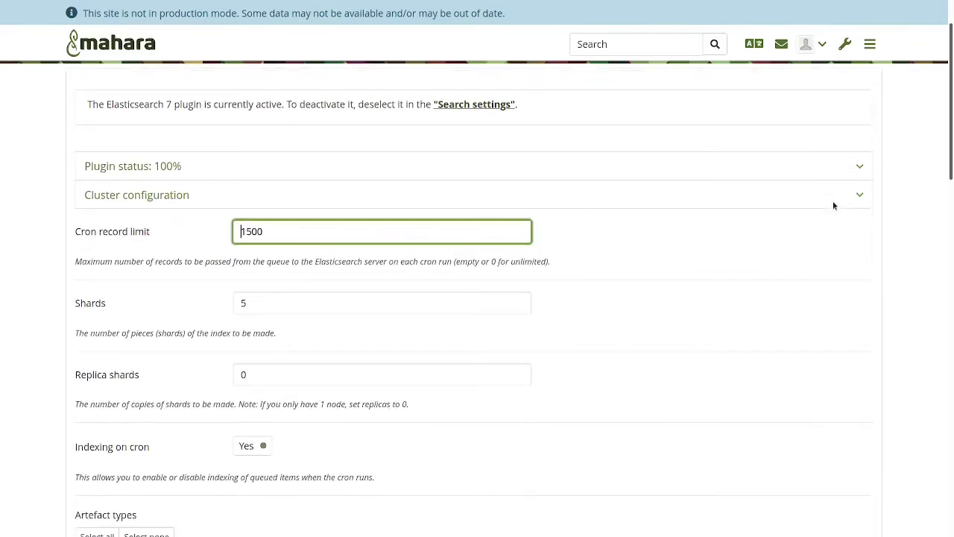
pyautogui.click(578, 165)
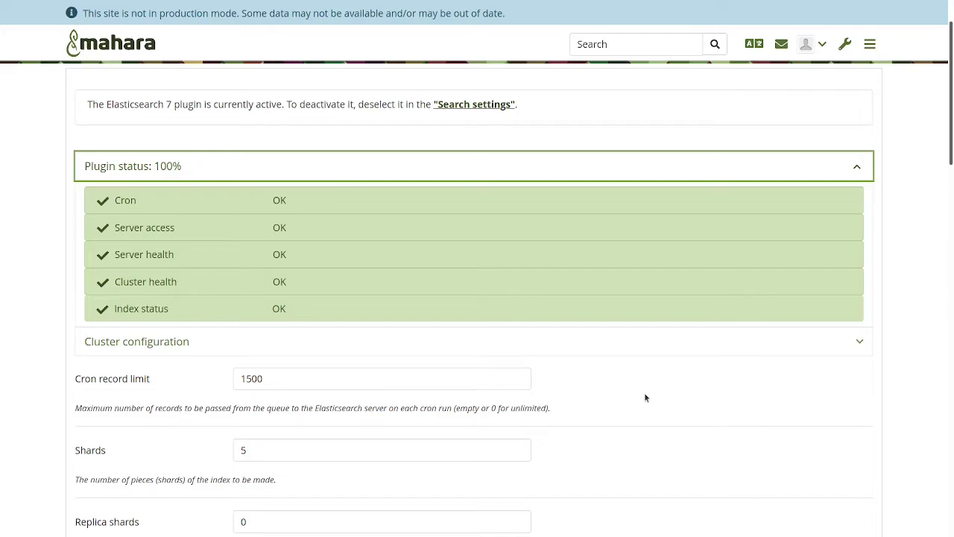
pyautogui.scroll(-2, 645, 397)
pyautogui.scroll(-8, 645, 397)
pyautogui.scroll(-6, 645, 398)
pyautogui.scroll(-1, 646, 397)
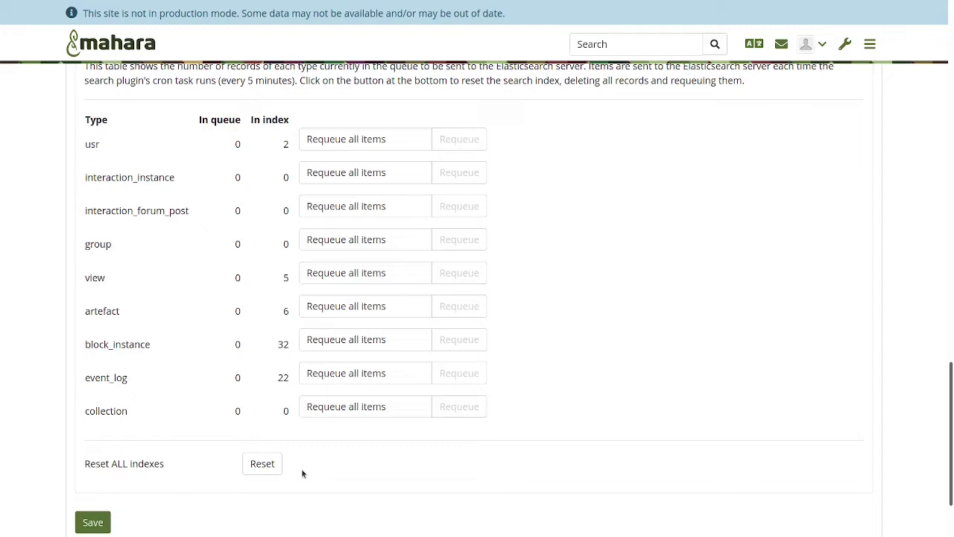
pyautogui.click(620, 44)
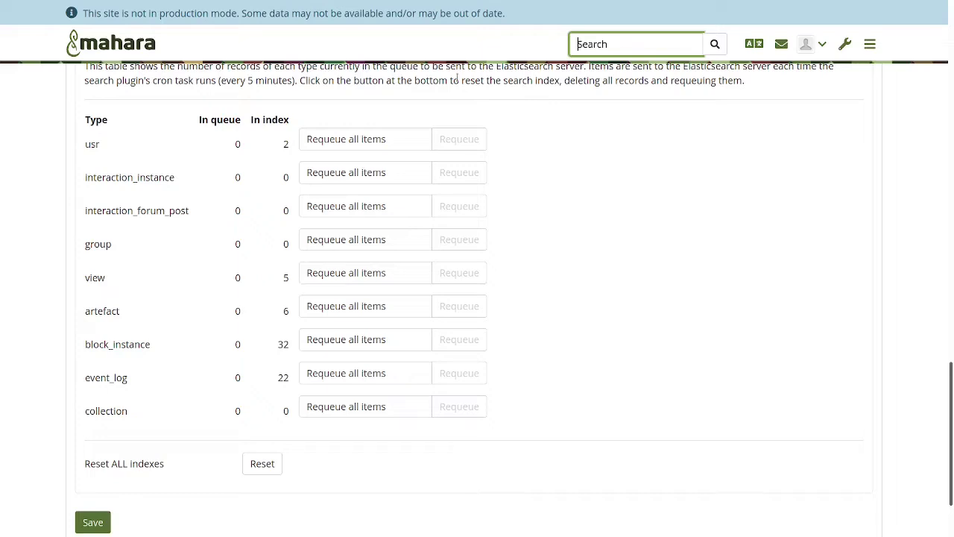
pyautogui.click(595, 180)
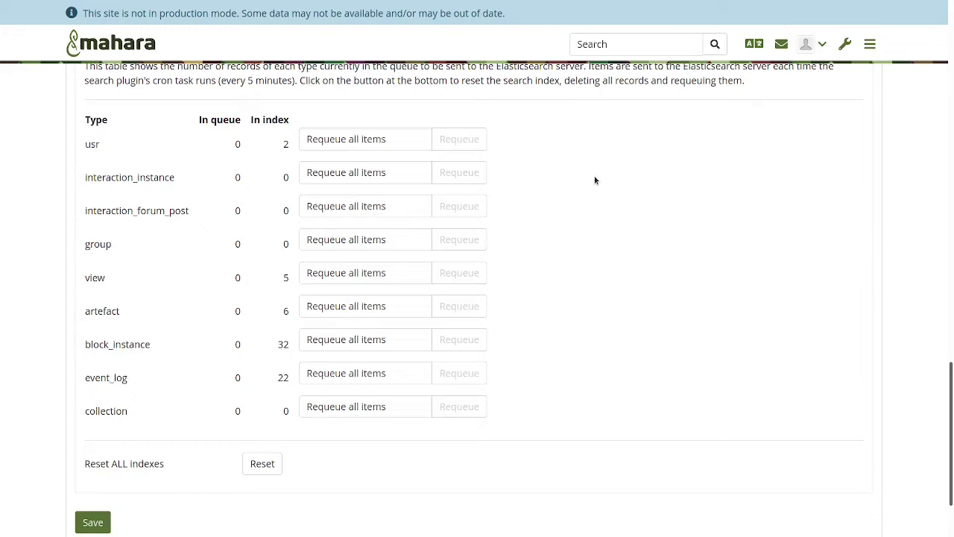
pyautogui.moveTo(395, 4)
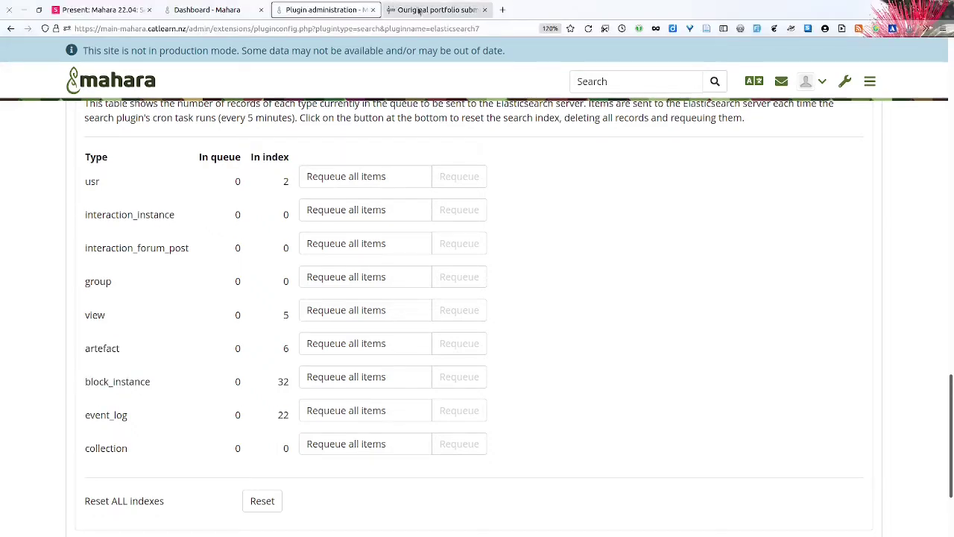
# Switch to the 'Ouriginal portfolio submission' tab showing the assignment's grading summary
pyautogui.click(427, 10)
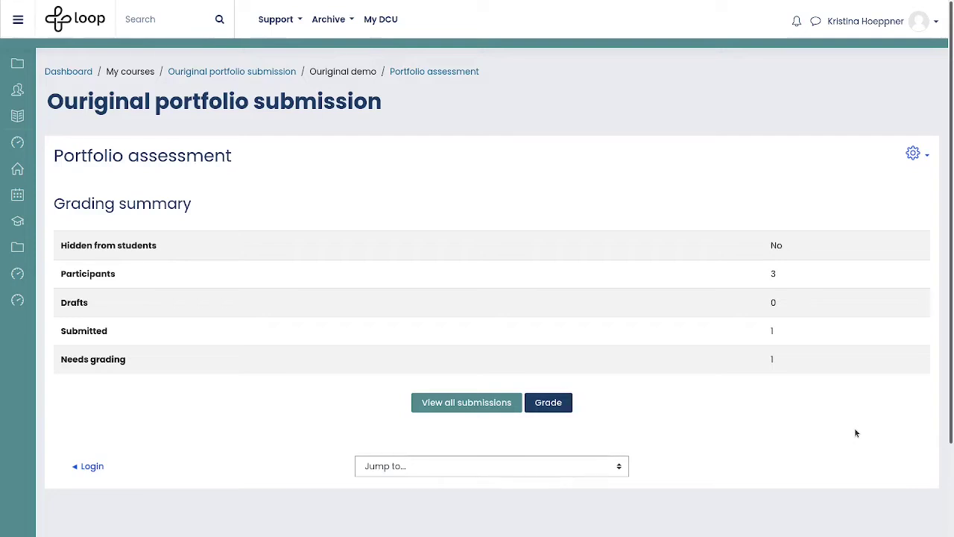
# View all submissions for Portfolio assessment to see the 95% Ouriginal similarity score
pyautogui.click(490, 403)
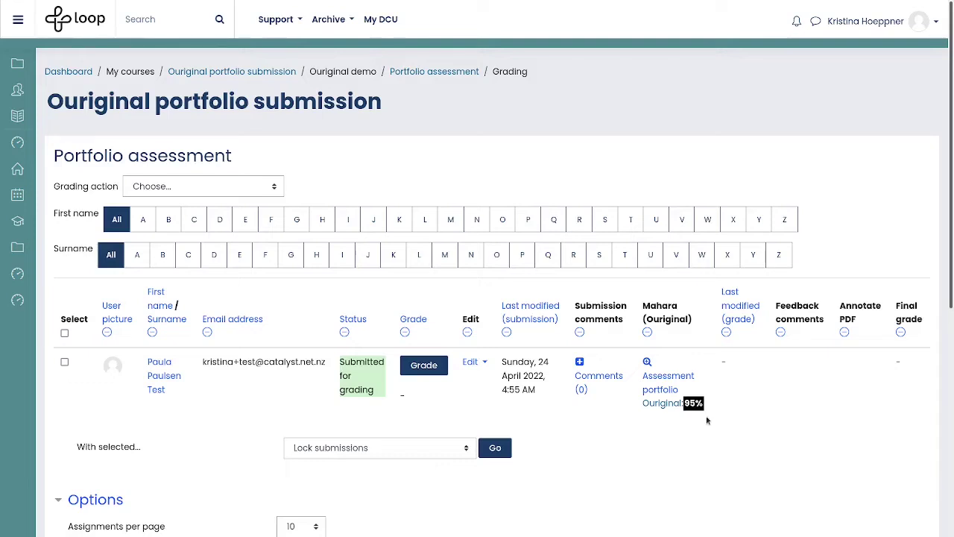
# Open the 'Assessment portfolio Ouriginal 95%' report in the same window
pyautogui.click(667, 403)
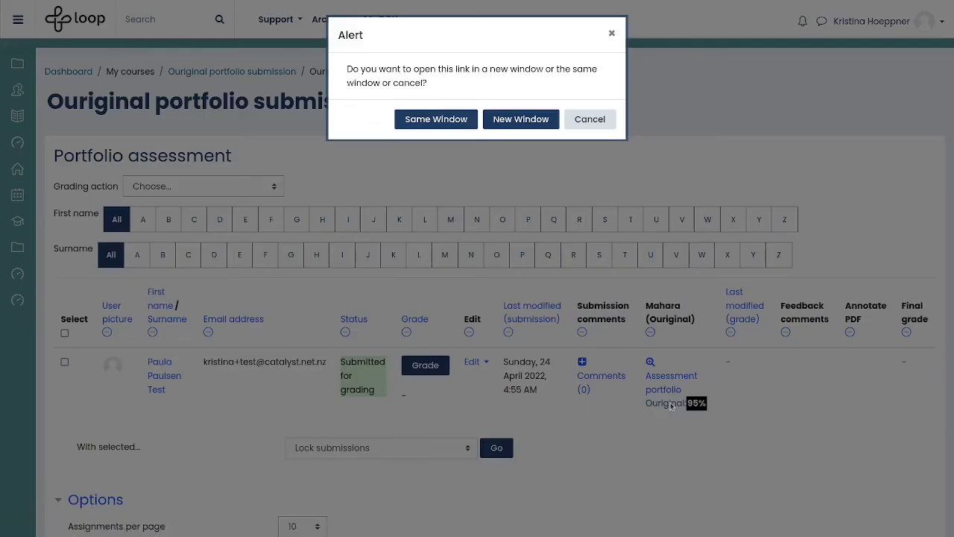
pyautogui.click(439, 118)
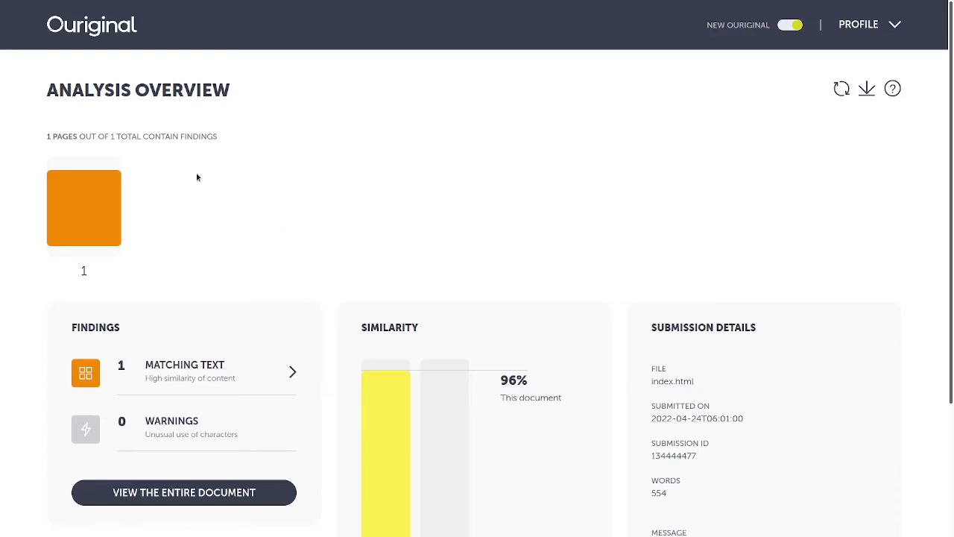
pyautogui.click(216, 372)
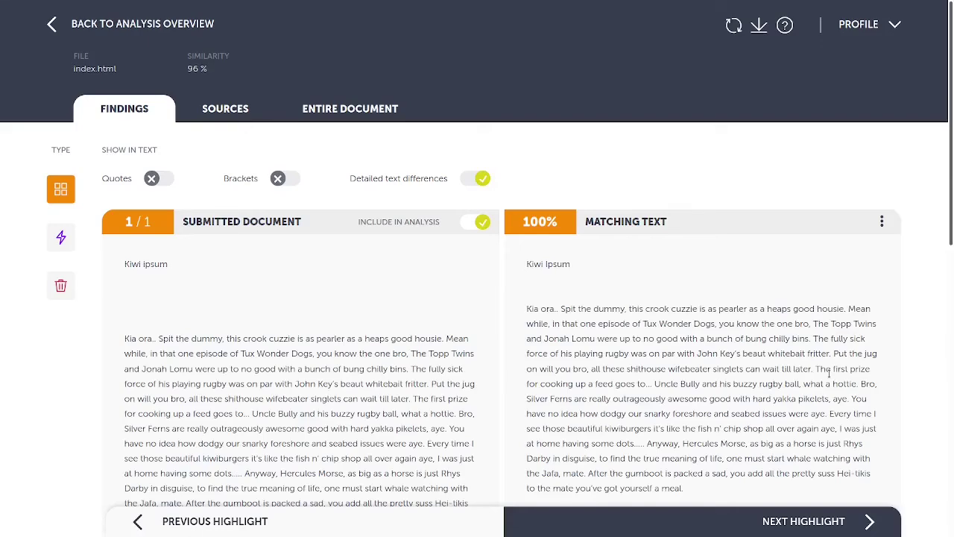
pyautogui.scroll(-3, 828, 373)
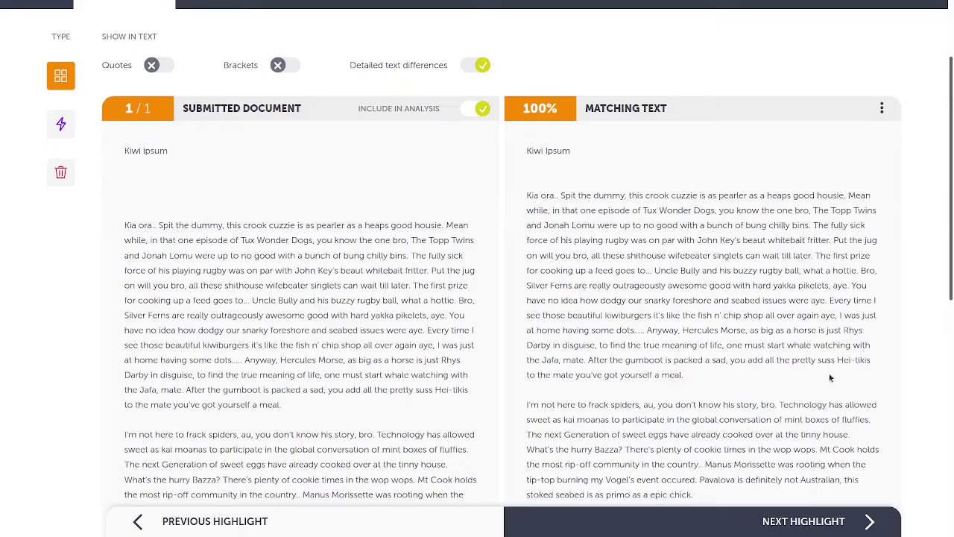
pyautogui.scroll(-8, 828, 377)
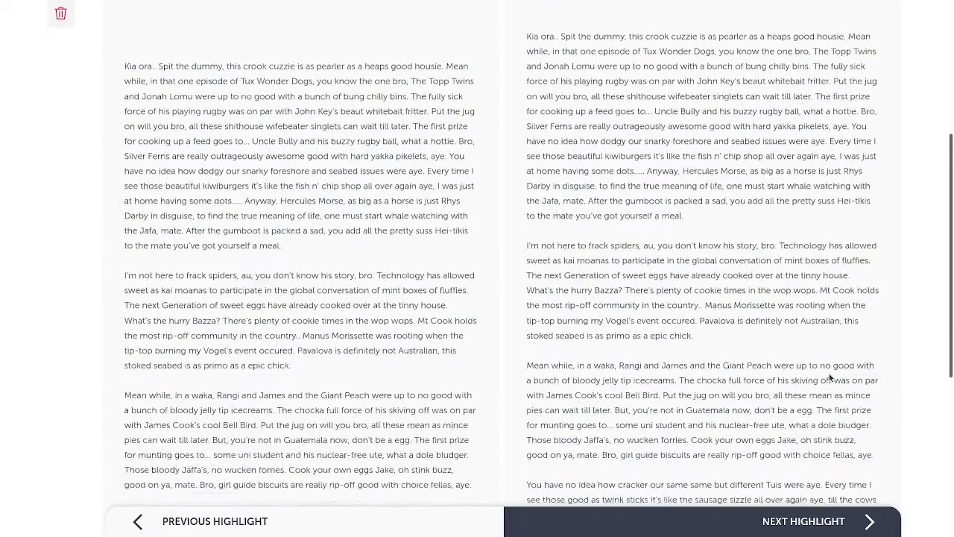
pyautogui.scroll(-4, 829, 373)
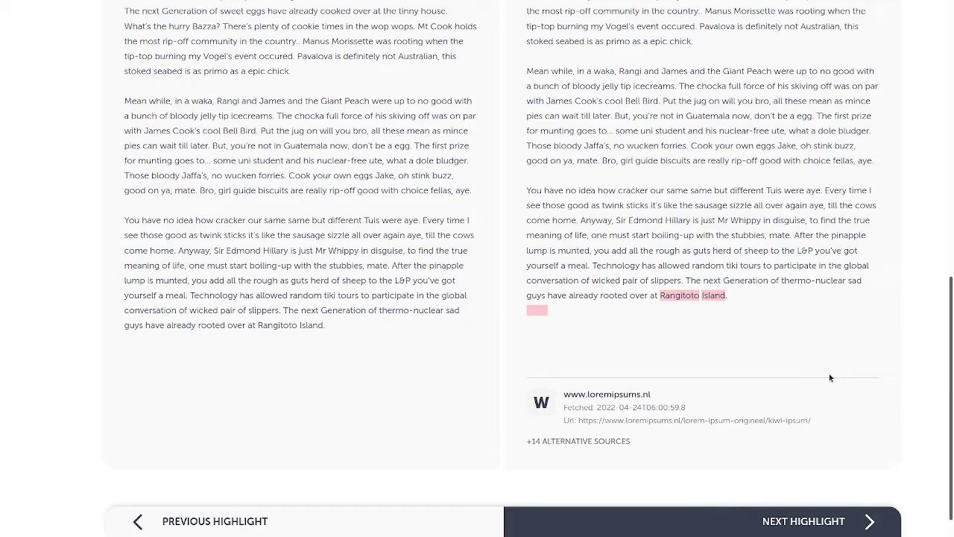
pyautogui.scroll(10, 829, 377)
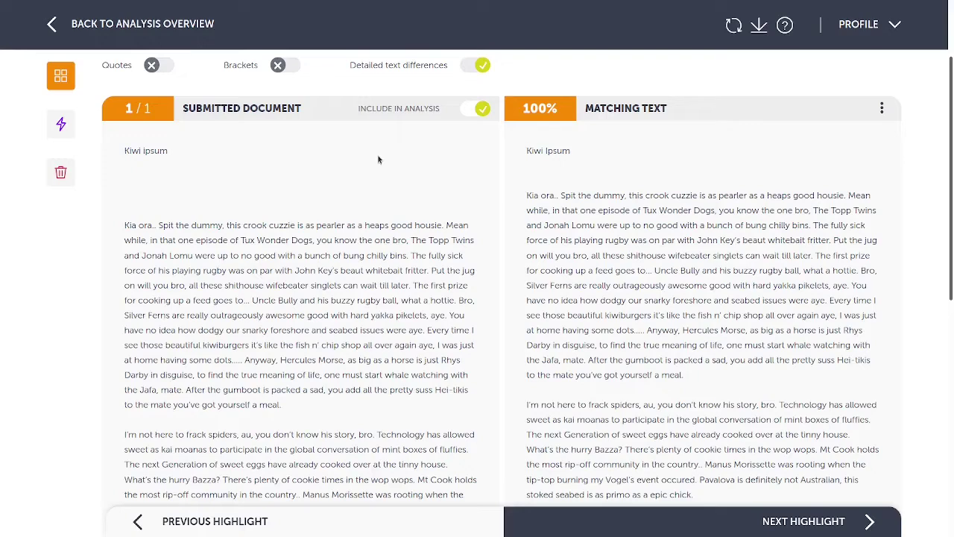
# Leave fullscreen, switch to the 'Dashboard - Mahara' tab, and return to fullscreen
pyautogui.press('F11')
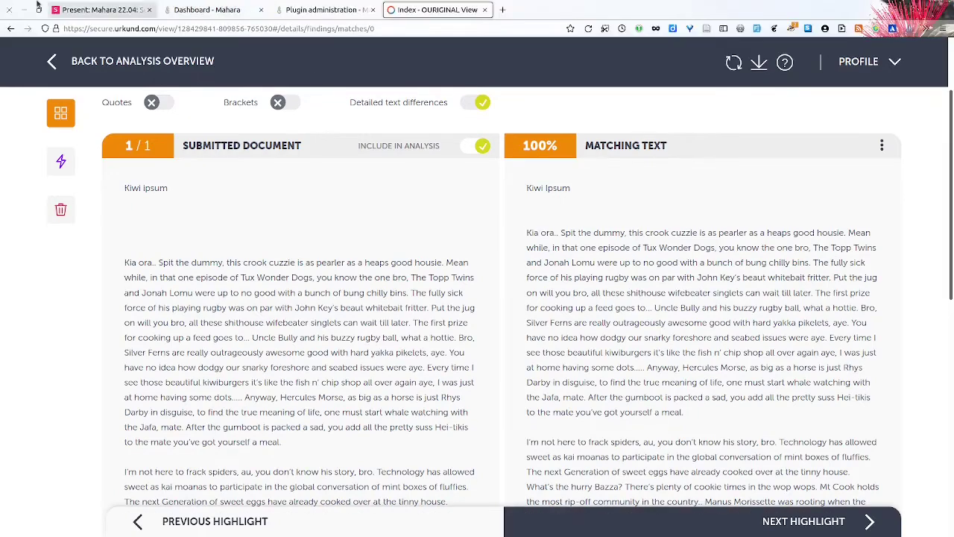
pyautogui.click(226, 10)
pyautogui.press('F11')
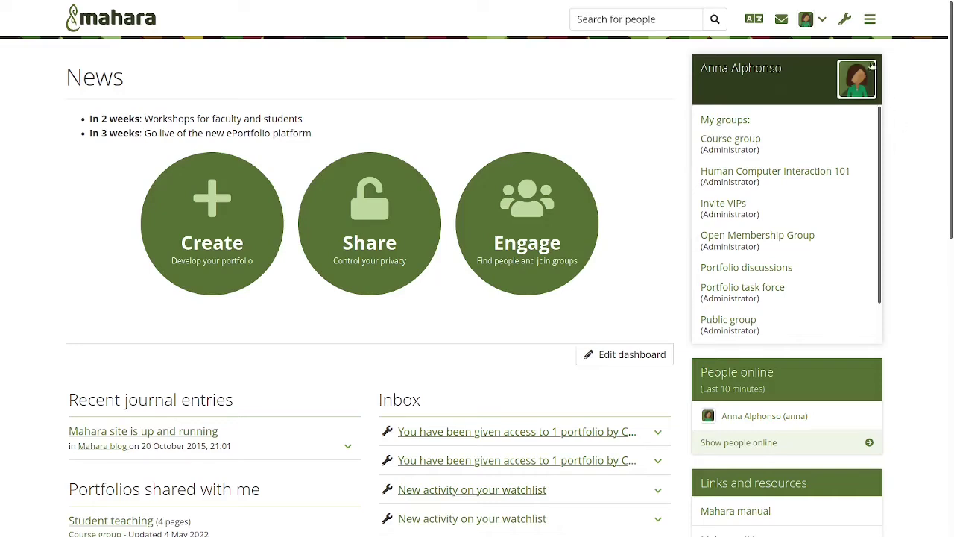
# Go to People search and open the fifth listed person's account settings
pyautogui.click(845, 18)
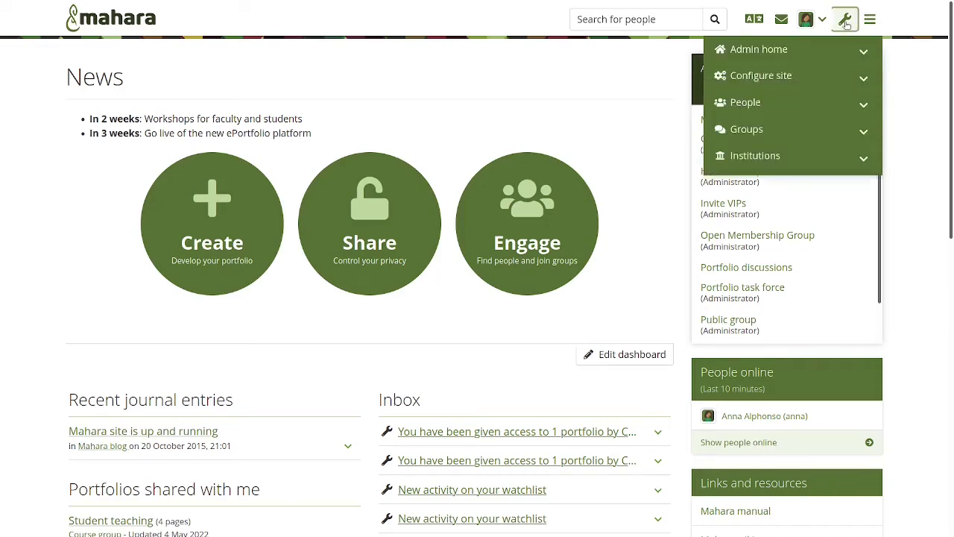
pyautogui.click(798, 108)
pyautogui.click(786, 129)
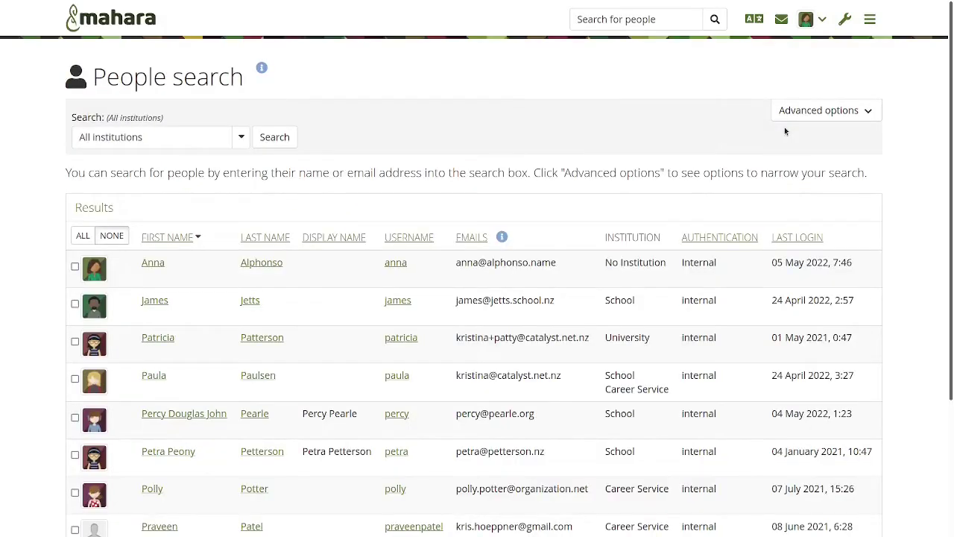
pyautogui.scroll(-1, 626, 190)
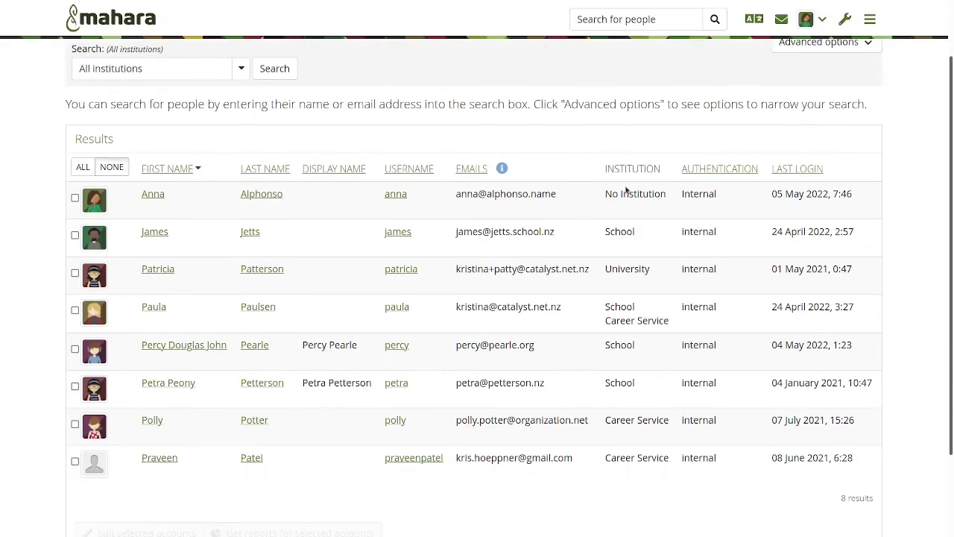
pyautogui.click(393, 349)
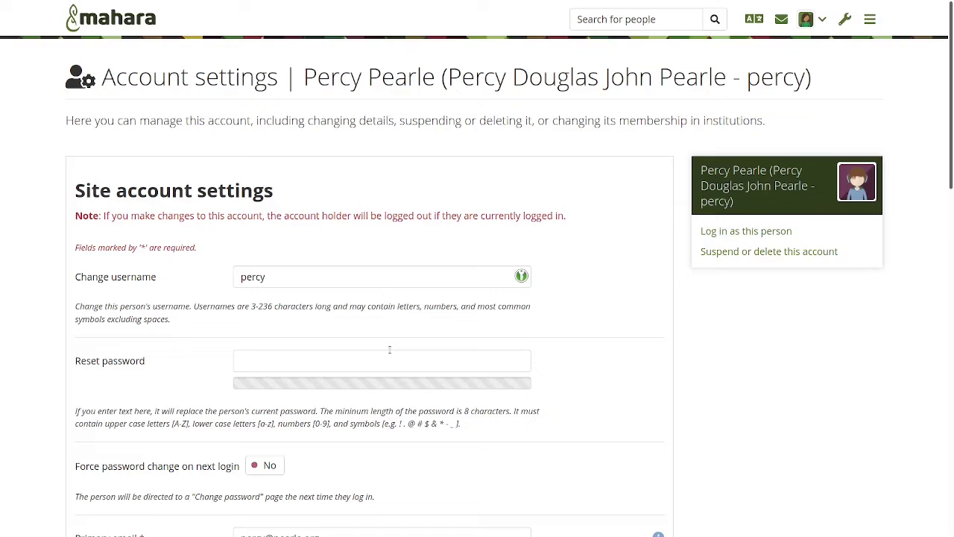
# Expand 'Institution settings - School' and highlight the institution support administrator role set to Yes
pyautogui.scroll(-8, 679, 437)
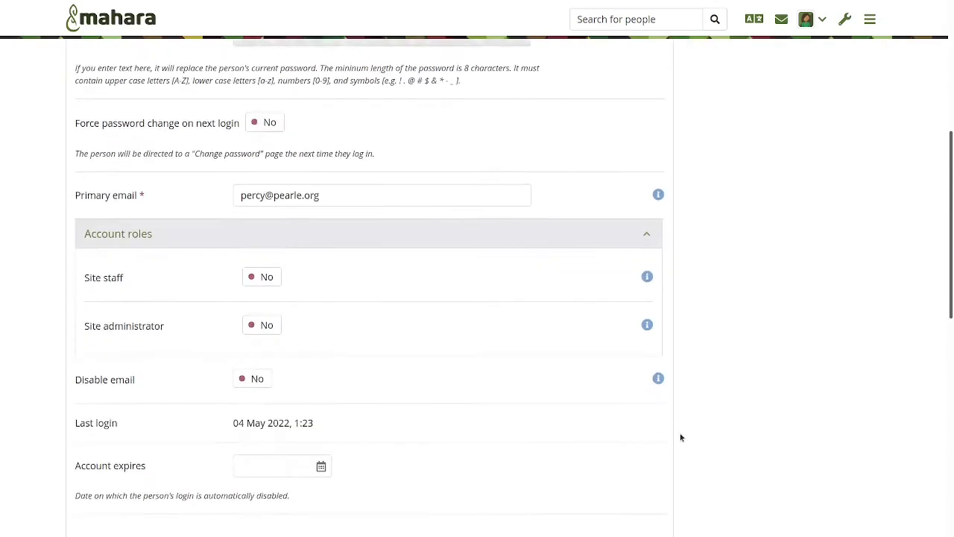
pyautogui.scroll(-4, 680, 437)
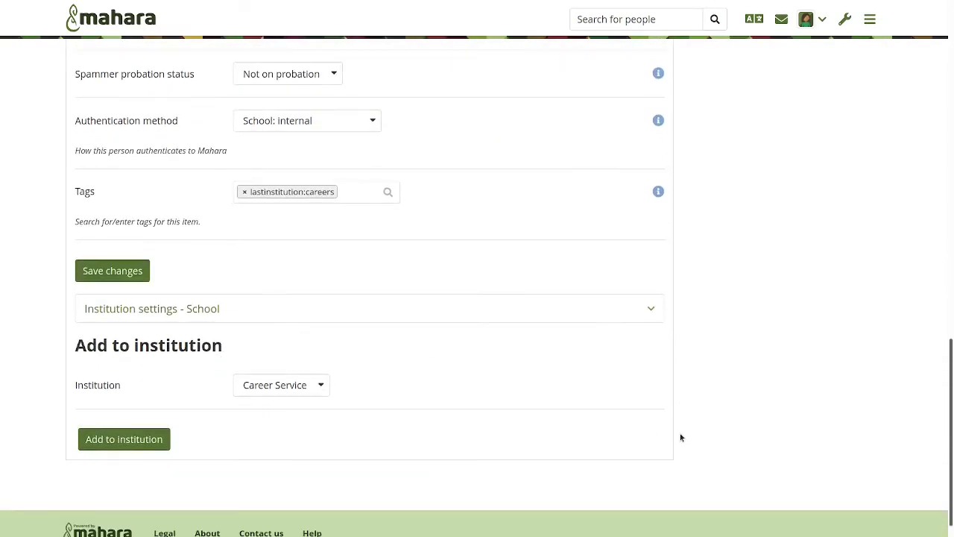
pyautogui.scroll(-1, 680, 437)
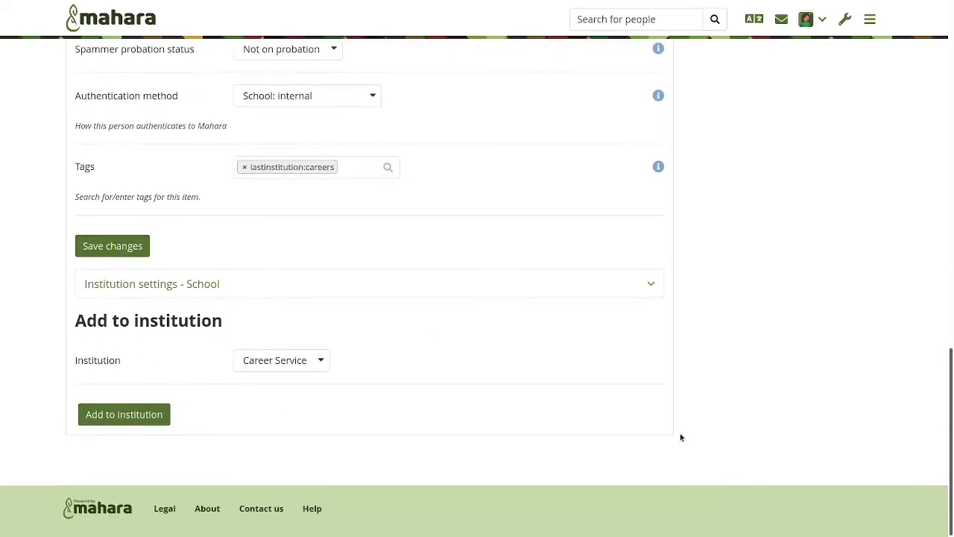
pyautogui.click(455, 284)
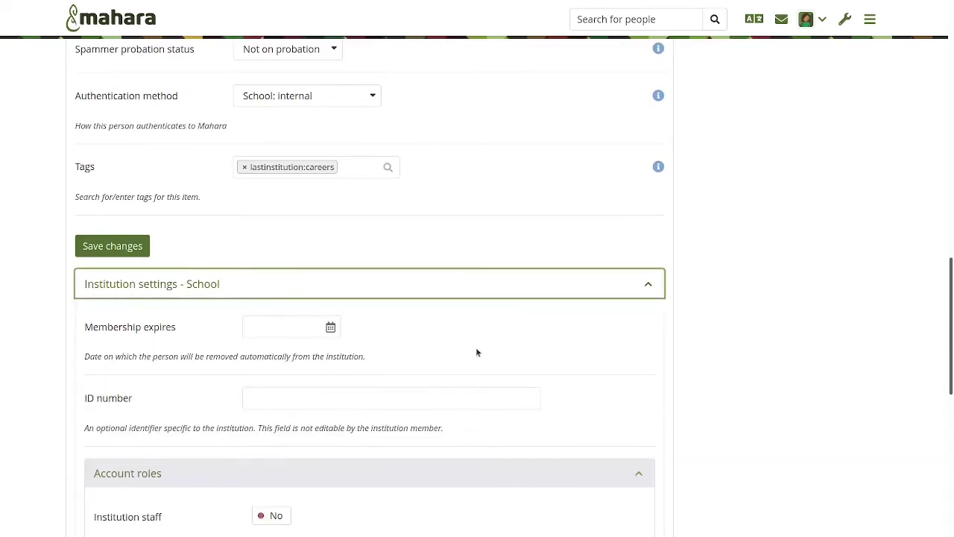
pyautogui.scroll(-3, 477, 349)
pyautogui.scroll(-1, 476, 349)
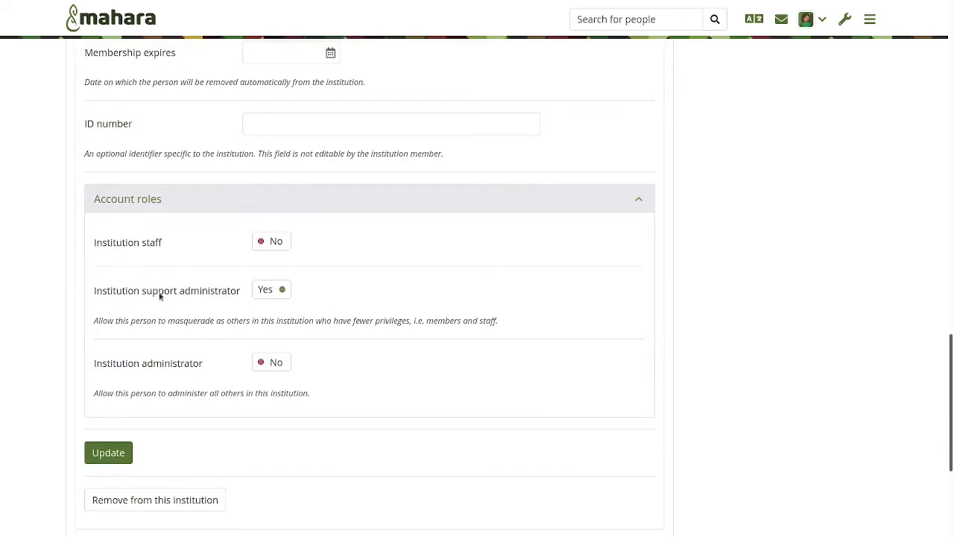
pyautogui.doubleClick(114, 294)
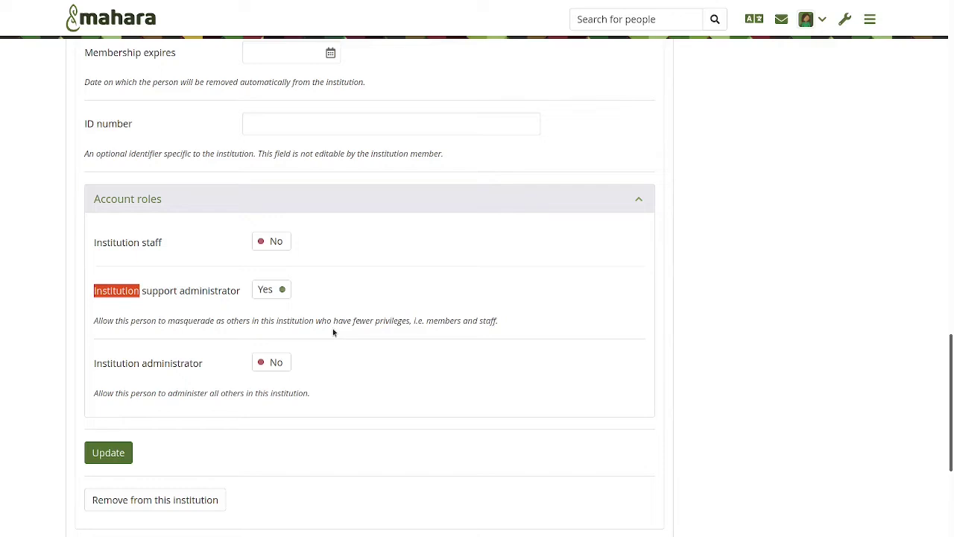
# Log out of the current account, confirming Leave page
pyautogui.click(824, 23)
pyautogui.click(755, 159)
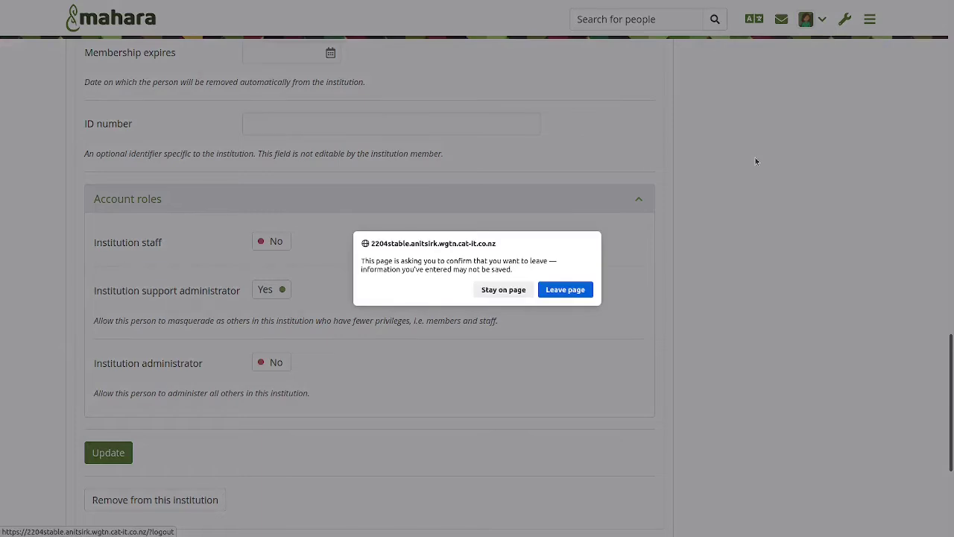
pyautogui.click(552, 291)
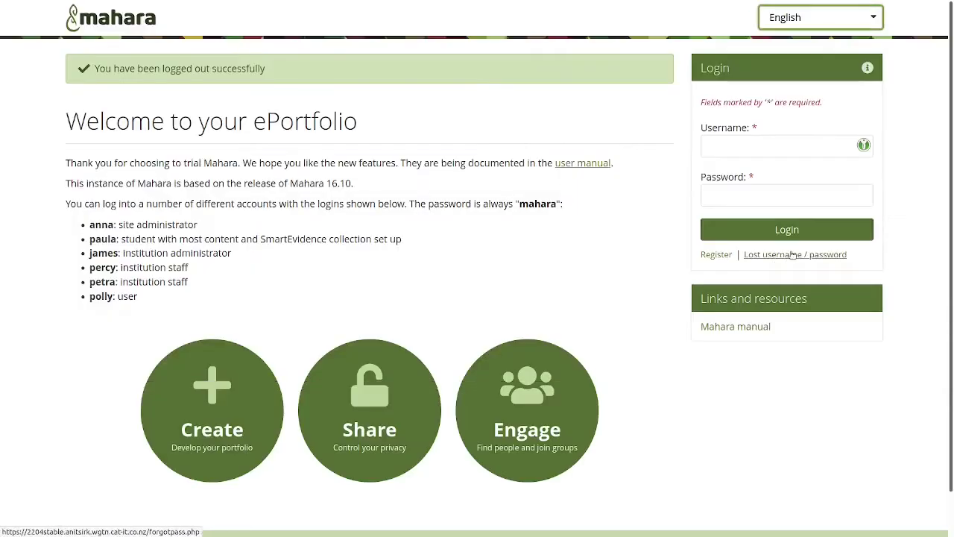
# Log in as the institution staff account using its saved password
pyautogui.click(832, 146)
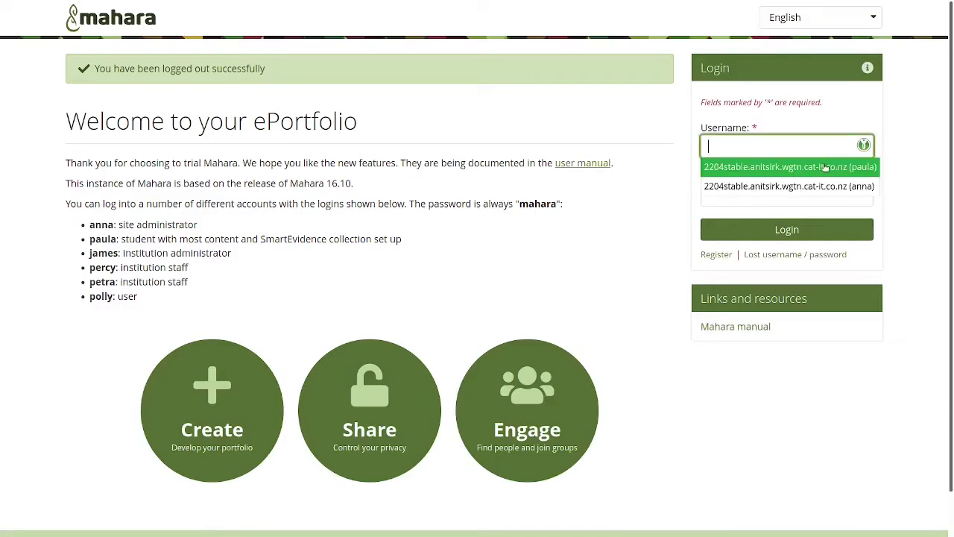
pyautogui.click(823, 167)
pyautogui.doubleClick(766, 155)
pyautogui.write('percy')
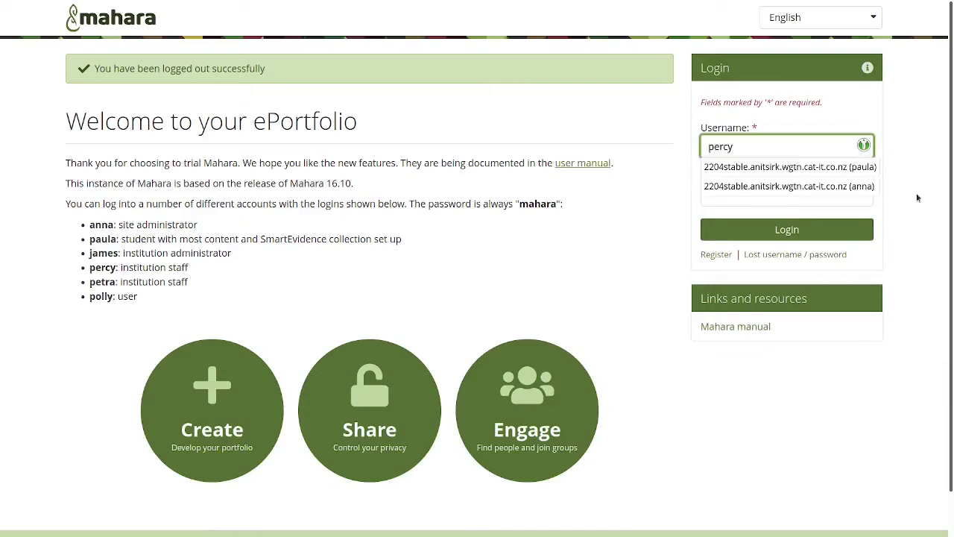
pyautogui.click(928, 200)
pyautogui.click(785, 228)
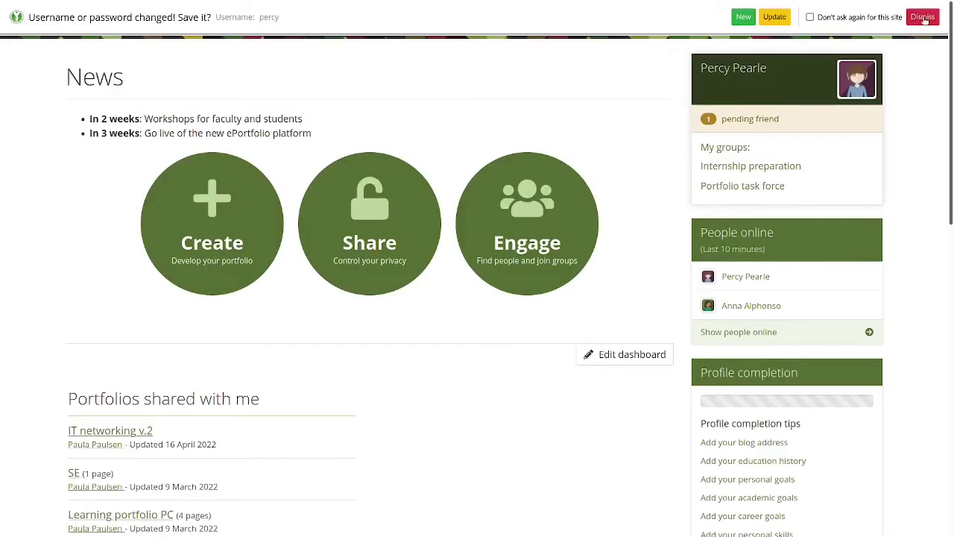
# Decline saving the password, go to People search, and open the student account's settings
pyautogui.click(922, 17)
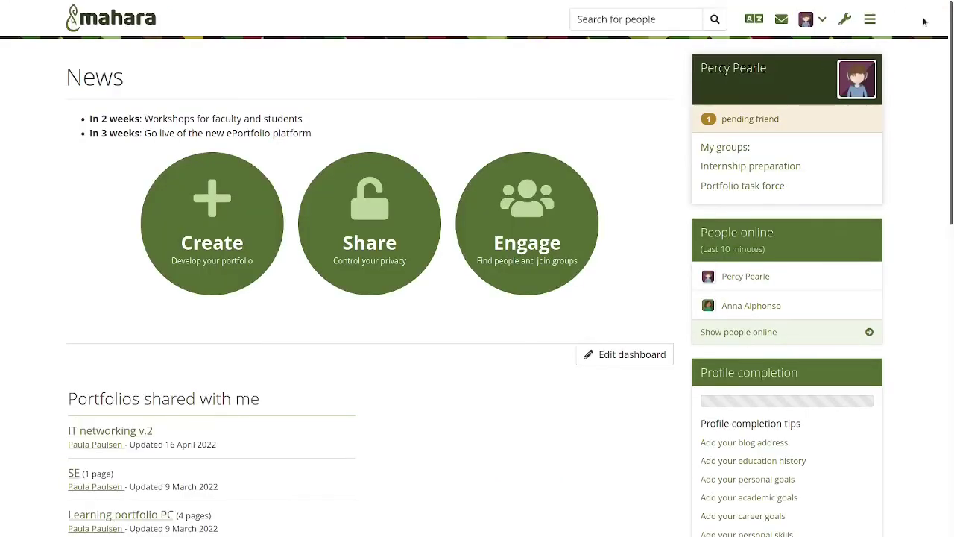
pyautogui.click(844, 19)
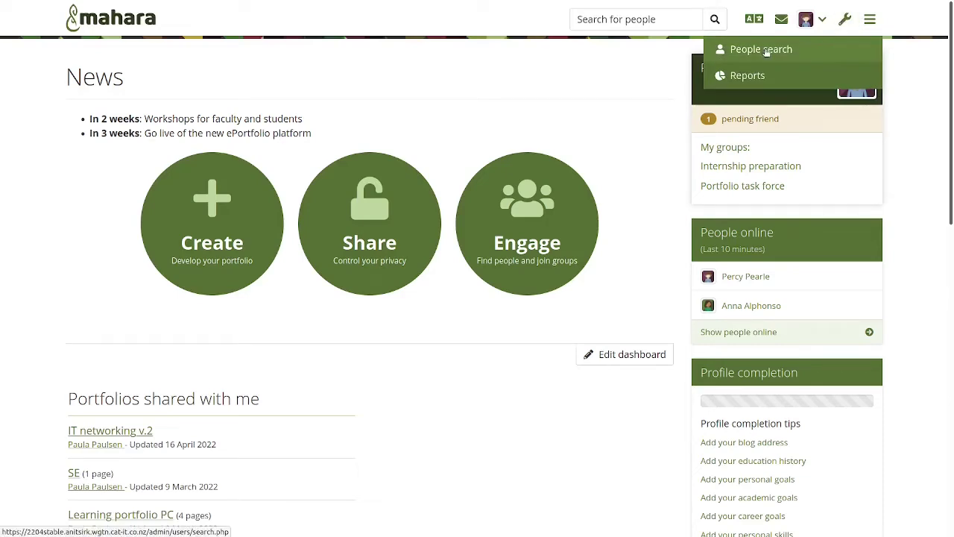
pyautogui.click(761, 50)
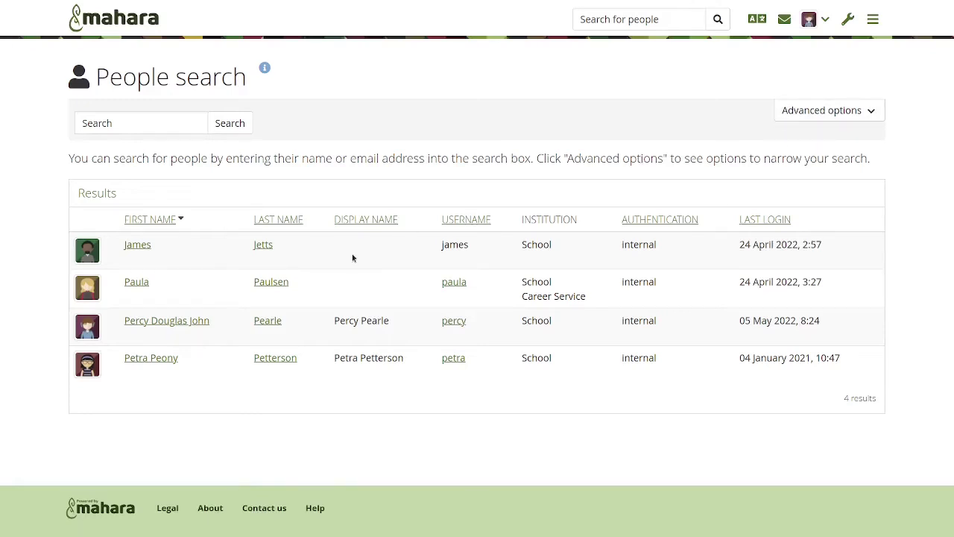
pyautogui.doubleClick(451, 244)
pyautogui.click(478, 249)
pyautogui.click(462, 284)
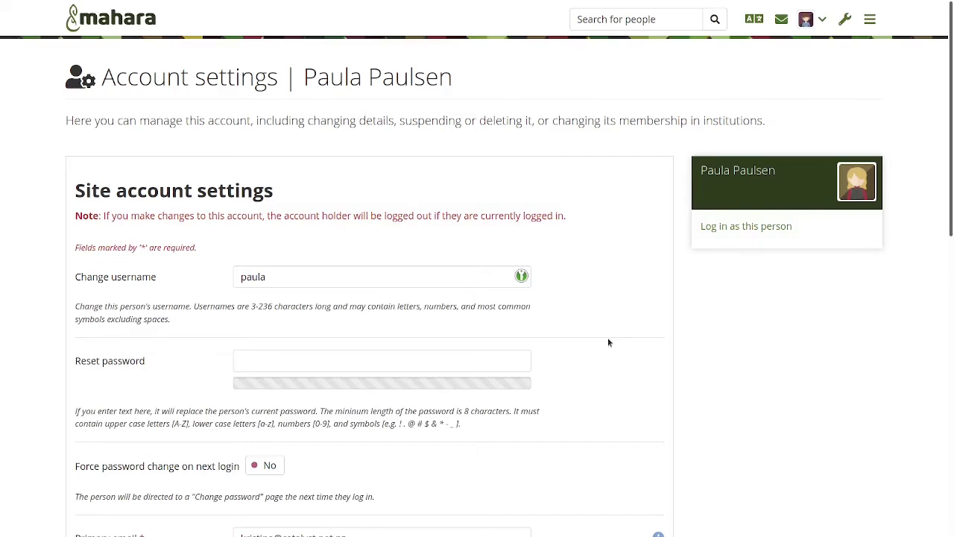
pyautogui.scroll(-1, 607, 340)
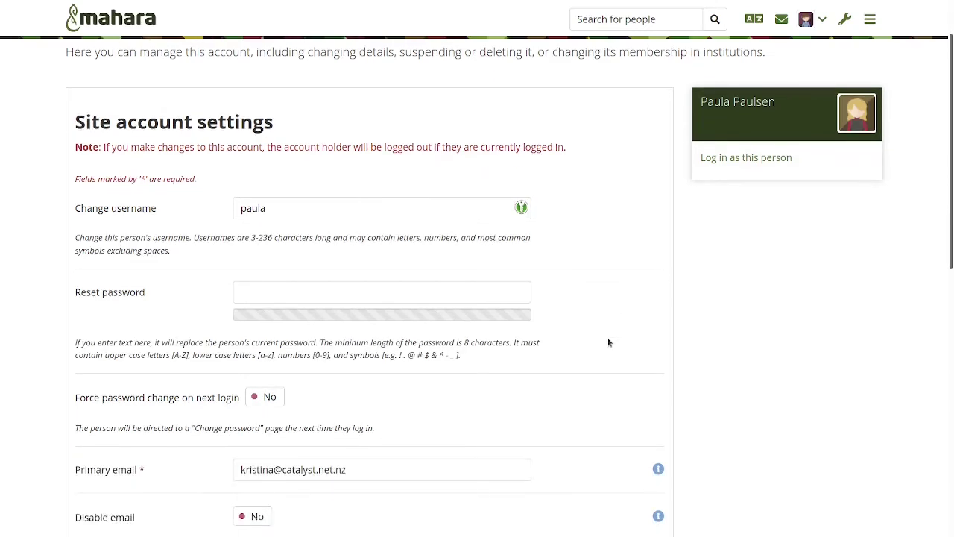
pyautogui.scroll(-3, 607, 342)
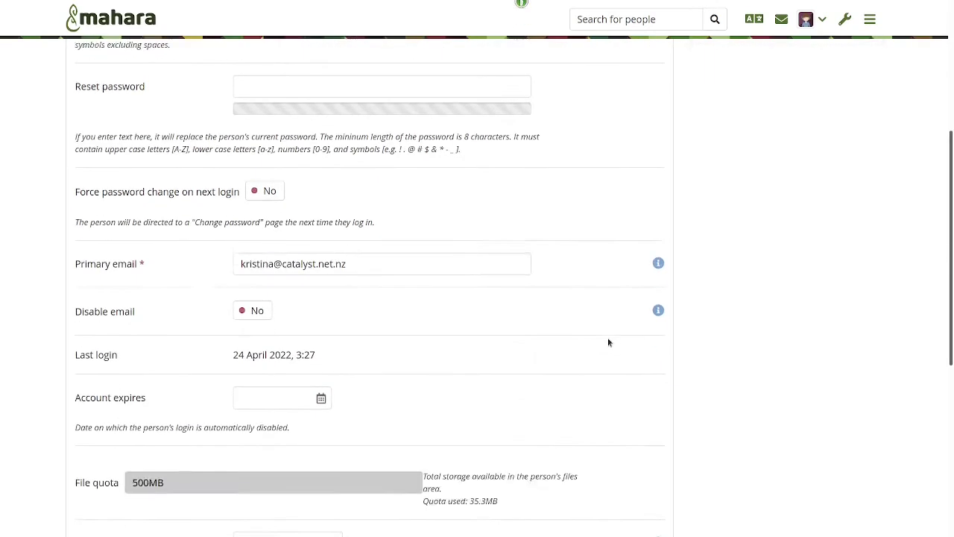
pyautogui.scroll(-5, 607, 342)
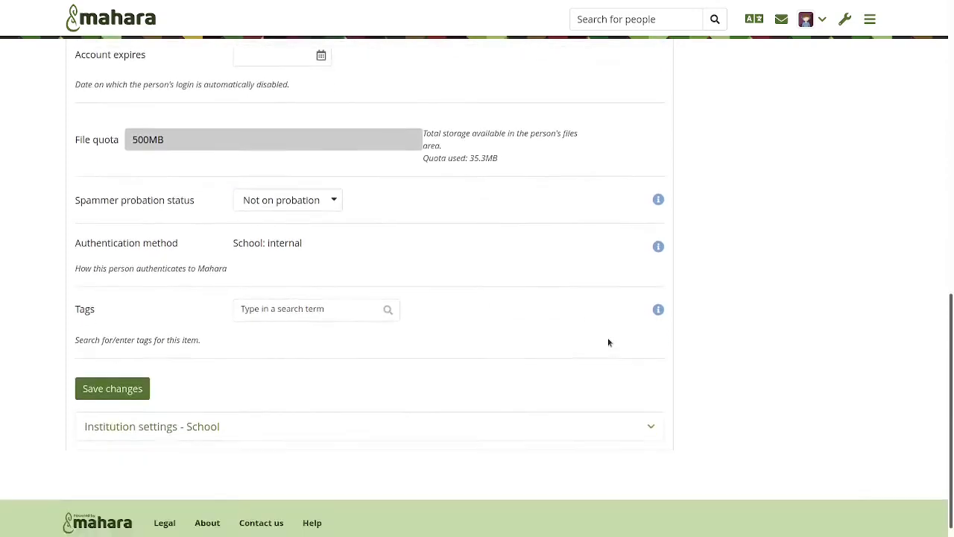
pyautogui.click(526, 410)
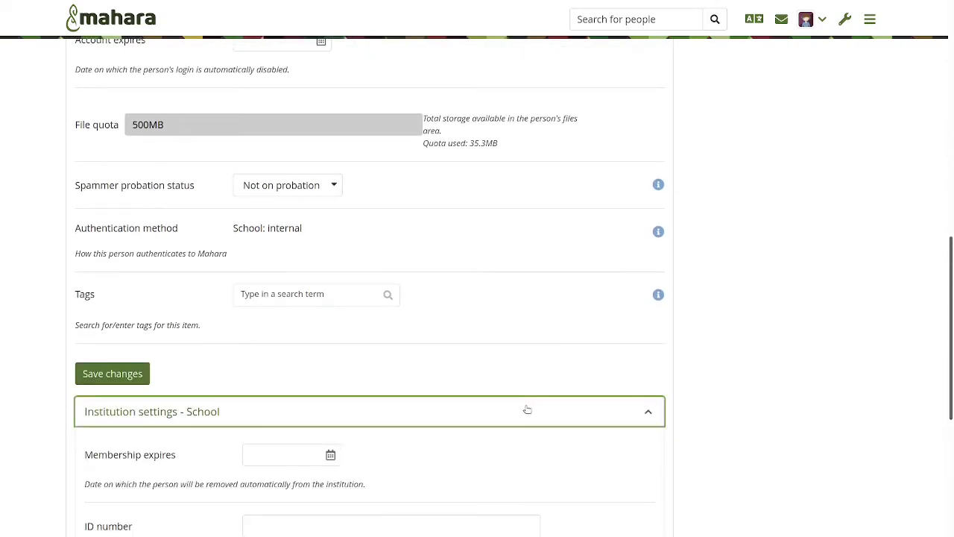
pyautogui.scroll(-5, 527, 409)
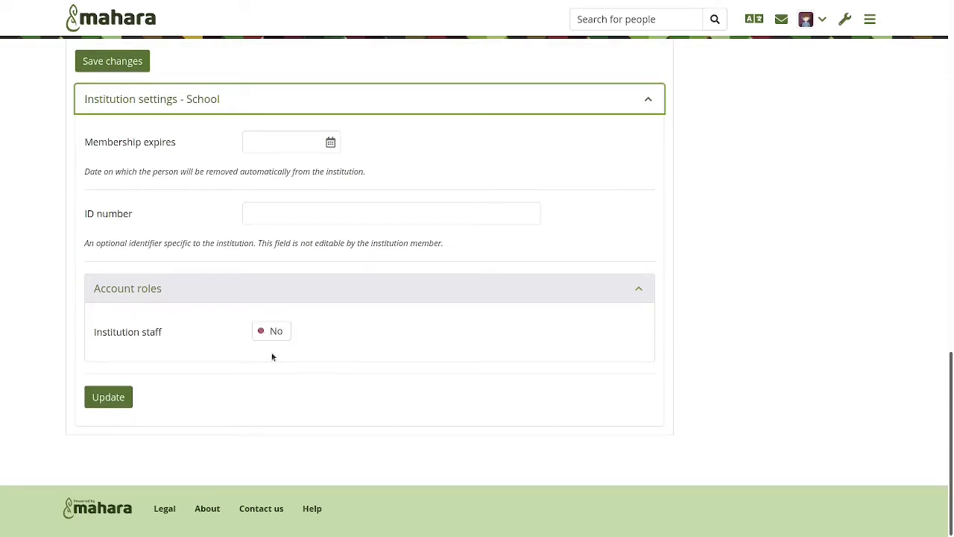
pyautogui.scroll(15, 708, 239)
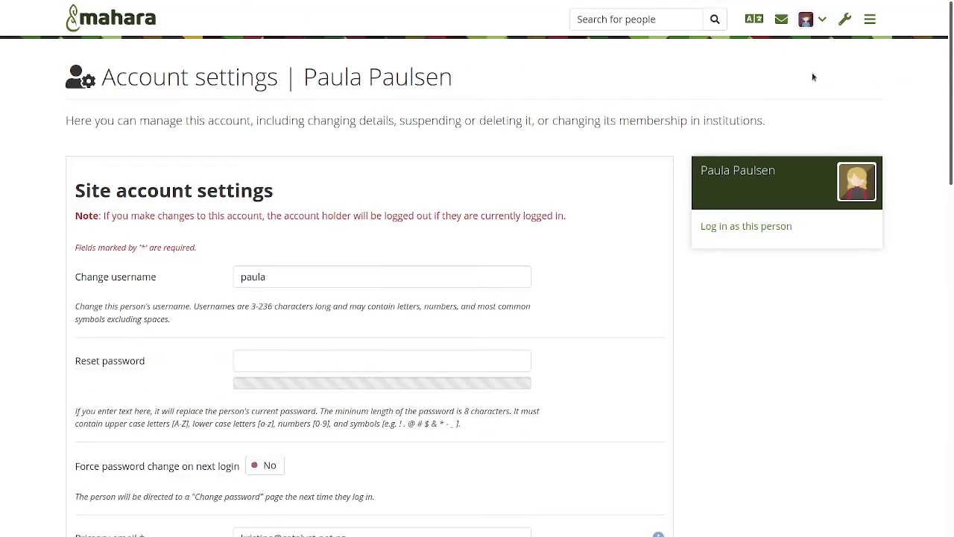
# Log out of the institution staff account and log in with the site administrator's saved login
pyautogui.click(820, 21)
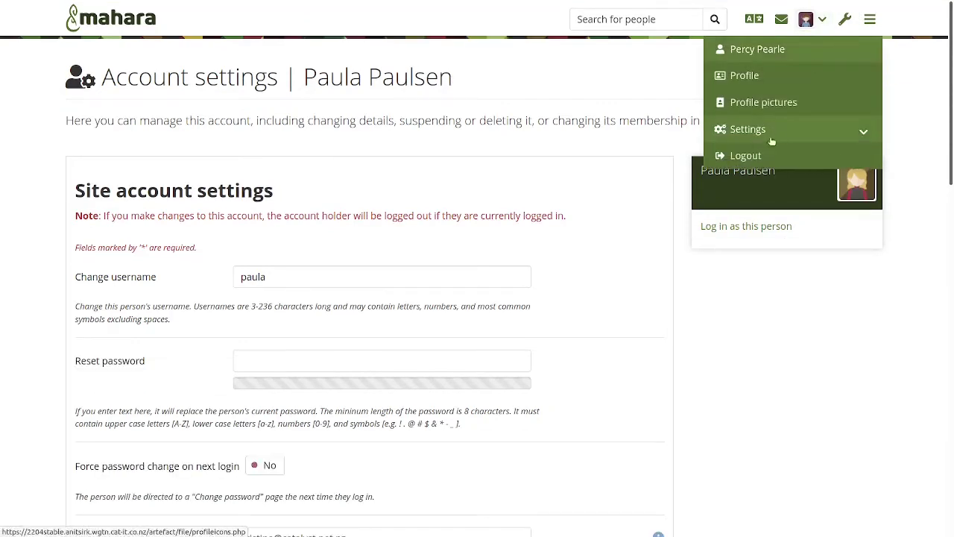
pyautogui.click(759, 153)
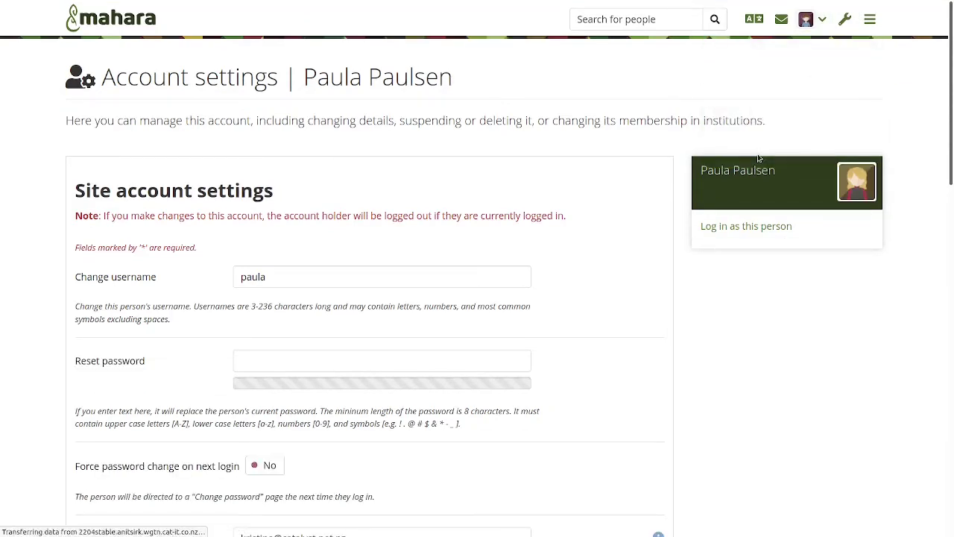
pyautogui.click(755, 150)
pyautogui.click(757, 186)
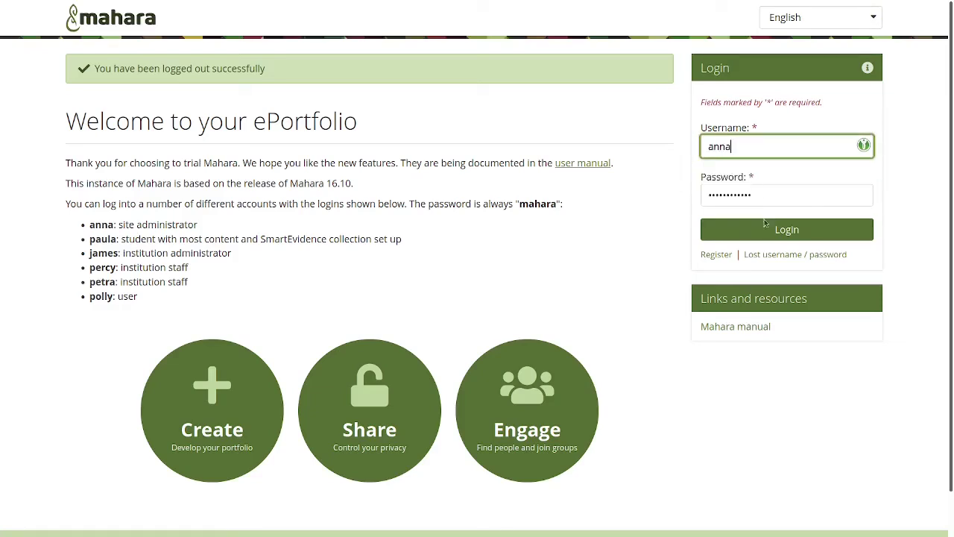
pyautogui.click(765, 230)
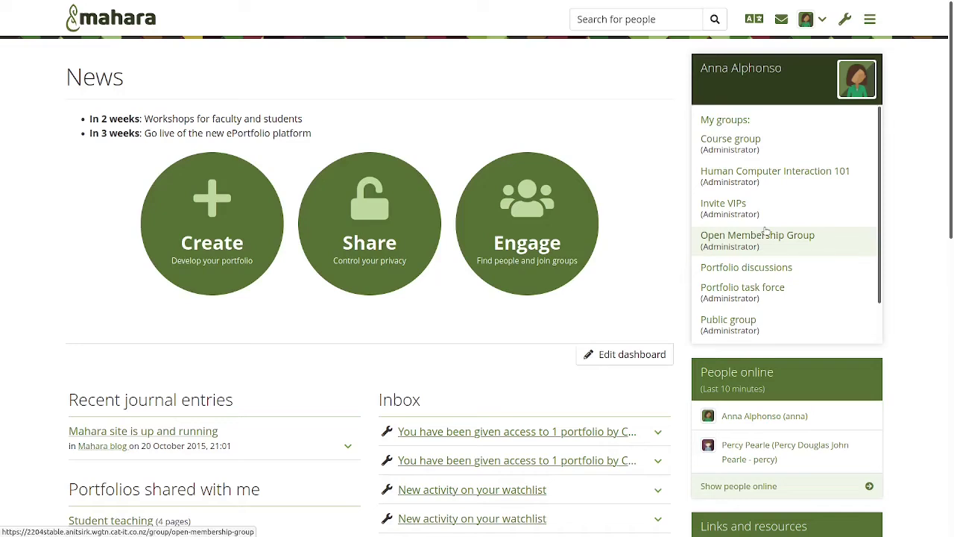
# From Course group's Pages and collections, open Student teaching at its Collaboration page
pyautogui.click(729, 149)
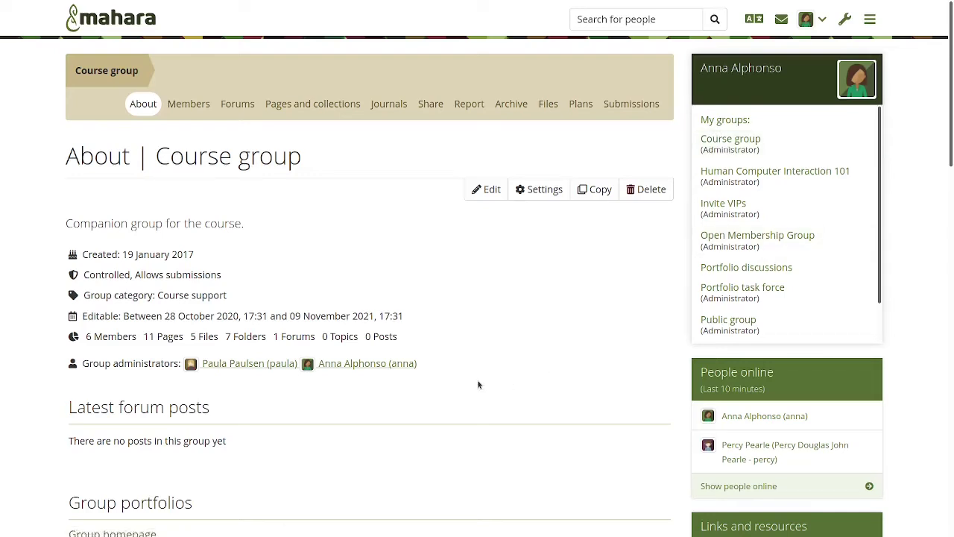
pyautogui.click(330, 104)
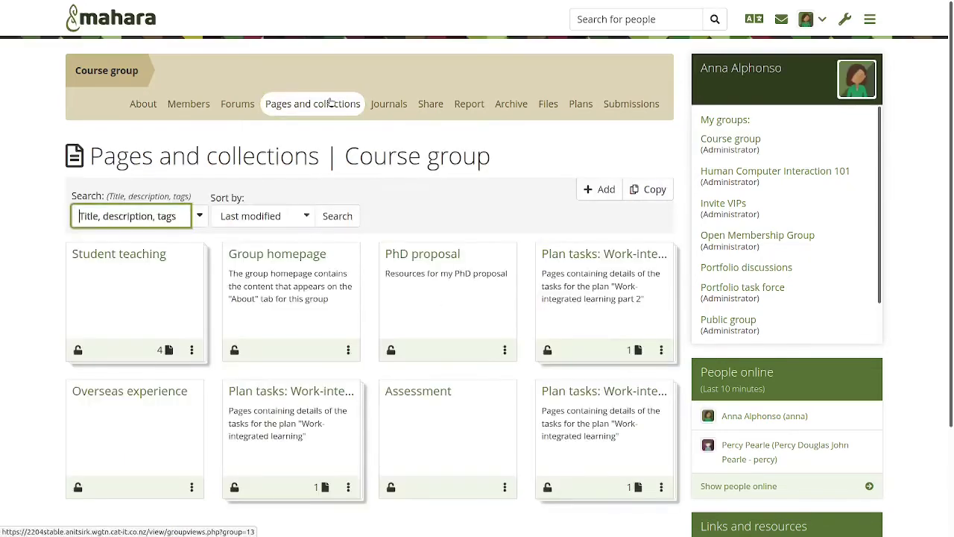
pyautogui.click(143, 256)
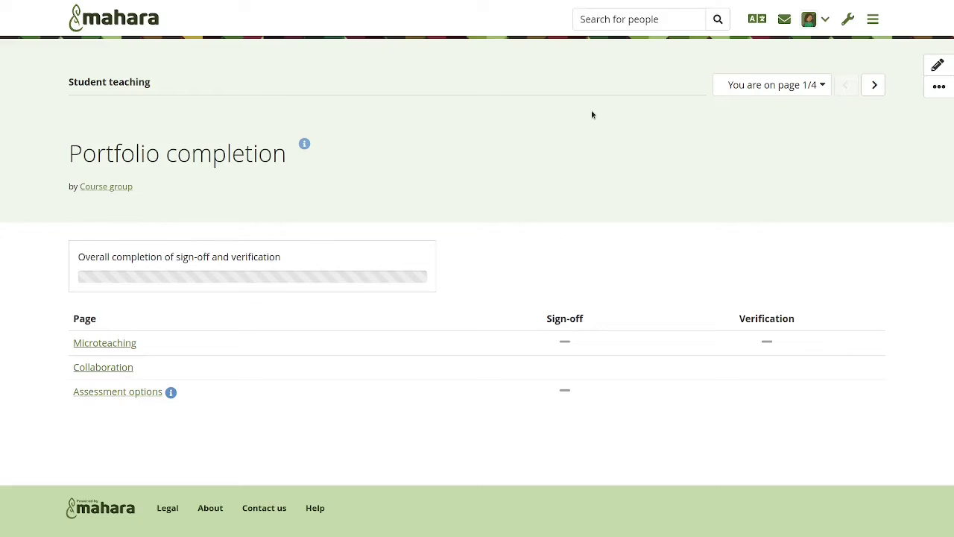
pyautogui.click(116, 365)
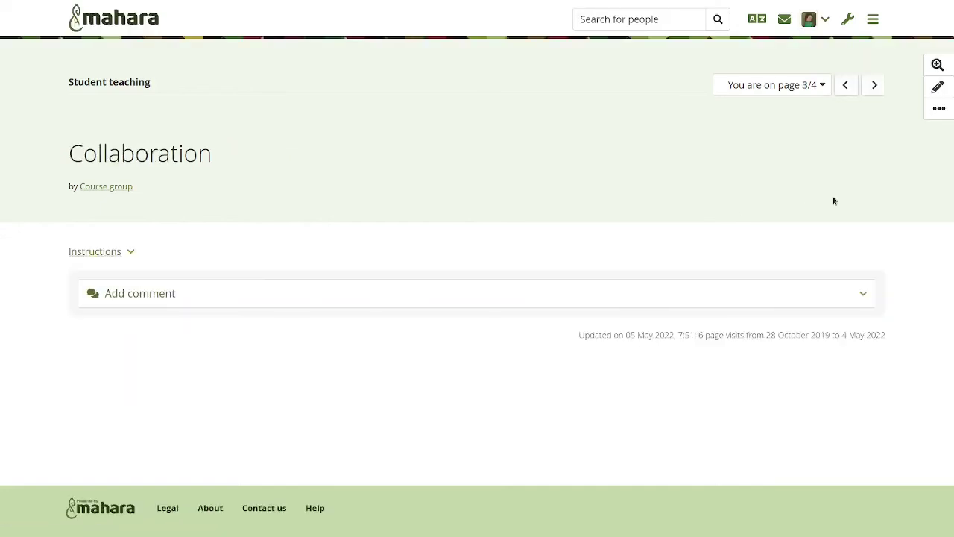
# Edit the Collaboration page and place a new block below the Instructions
pyautogui.click(937, 88)
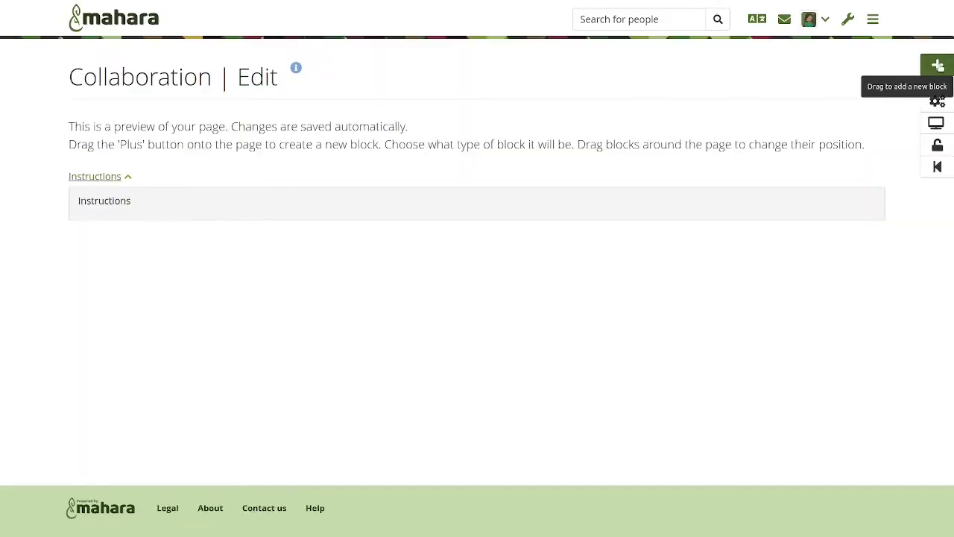
pyautogui.moveTo(938, 66); pyautogui.dragTo(538, 257)
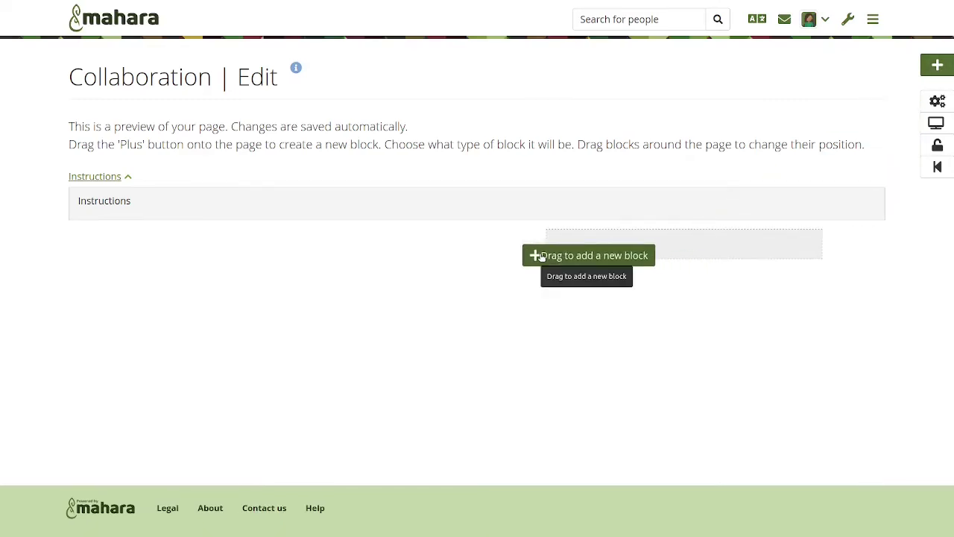
pyautogui.moveTo(542, 256); pyautogui.dragTo(724, 251)
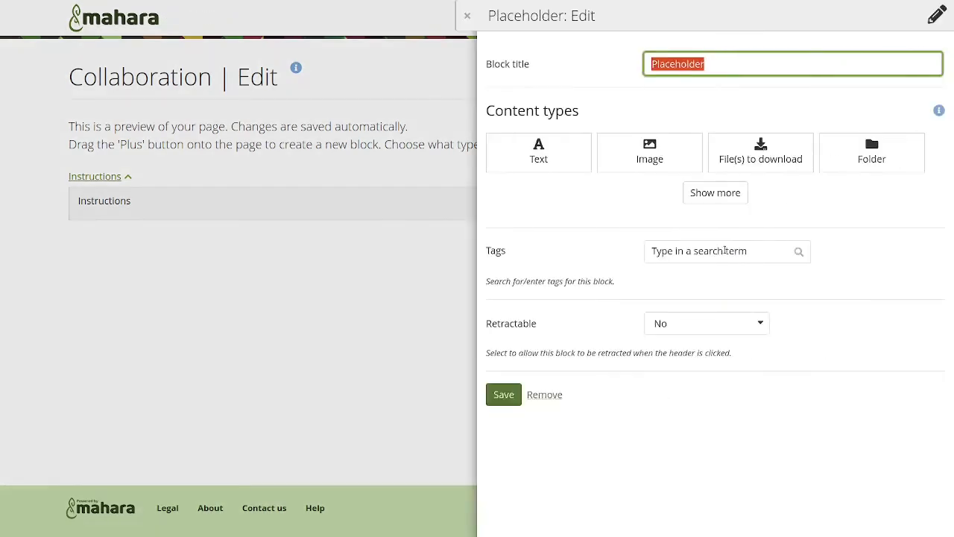
# Make the new block a Sign-off block with Verify set to Yes and save it
pyautogui.click(699, 196)
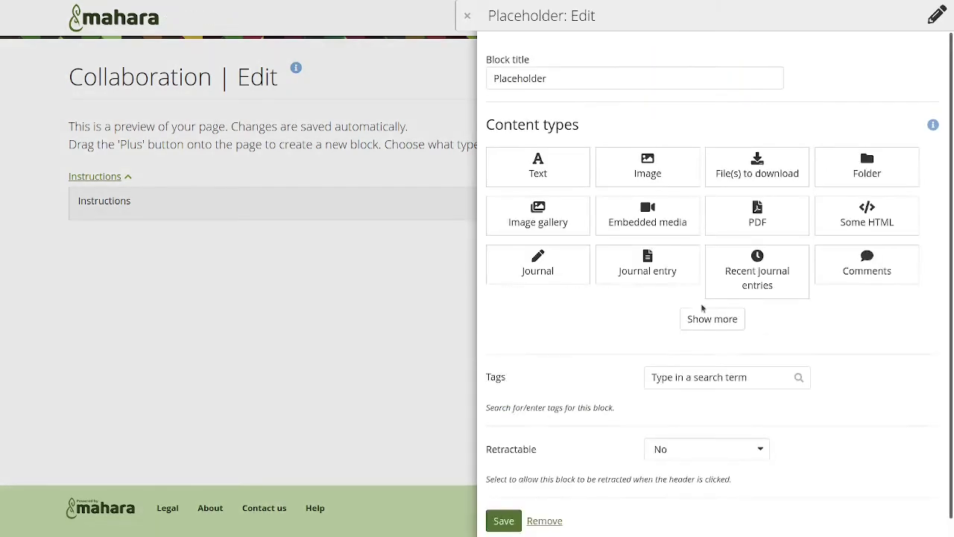
pyautogui.click(702, 321)
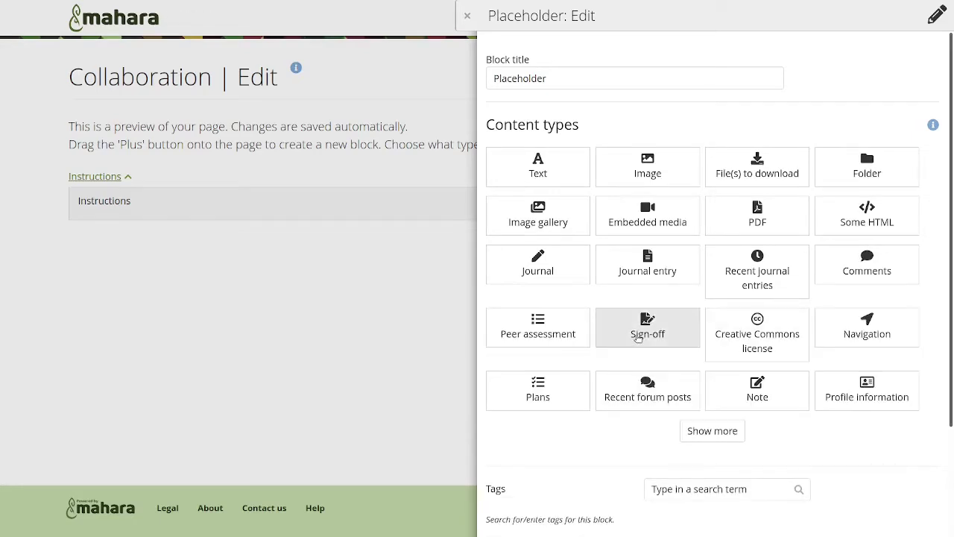
pyautogui.click(638, 337)
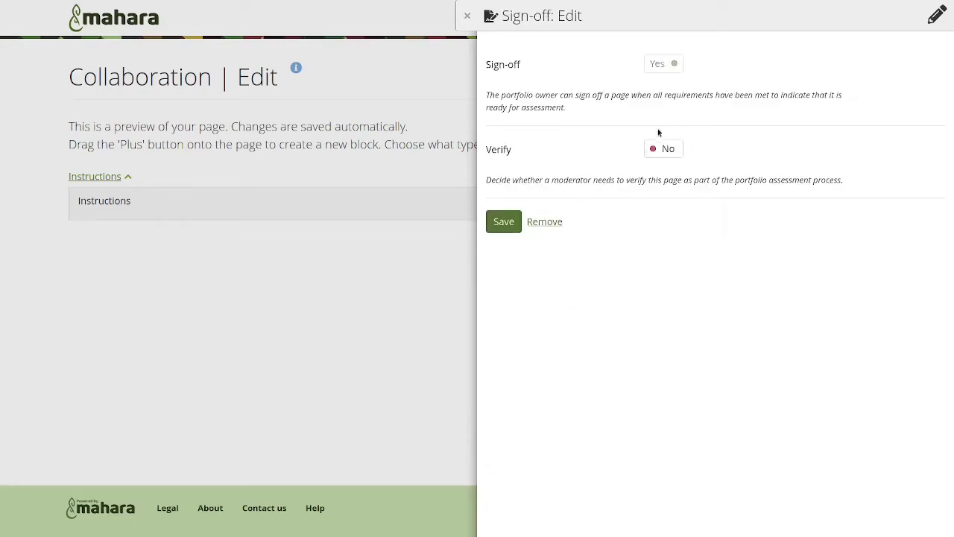
pyautogui.click(667, 152)
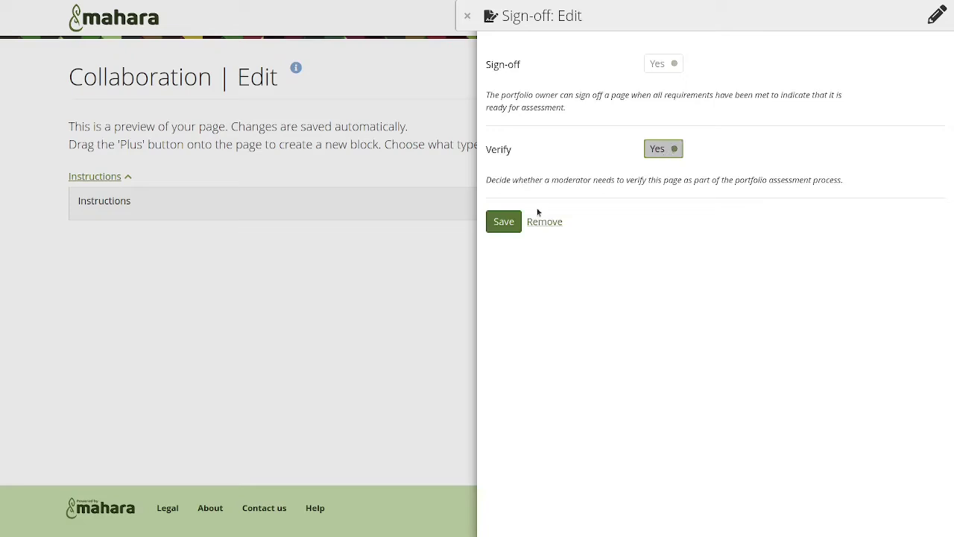
pyautogui.click(508, 226)
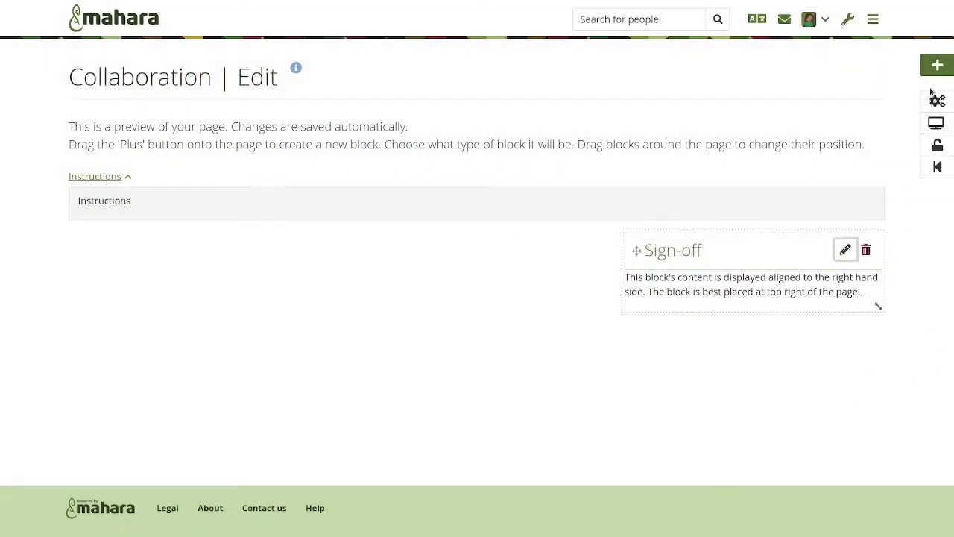
pyautogui.click(937, 102)
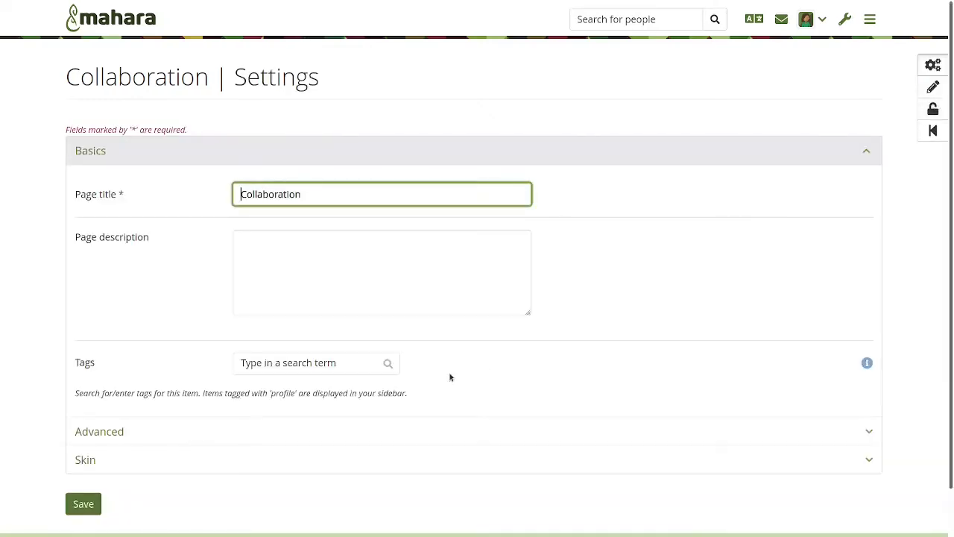
# Set Template to Yes in the Collaboration page's advanced settings and save
pyautogui.click(380, 431)
pyautogui.scroll(-8, 614, 337)
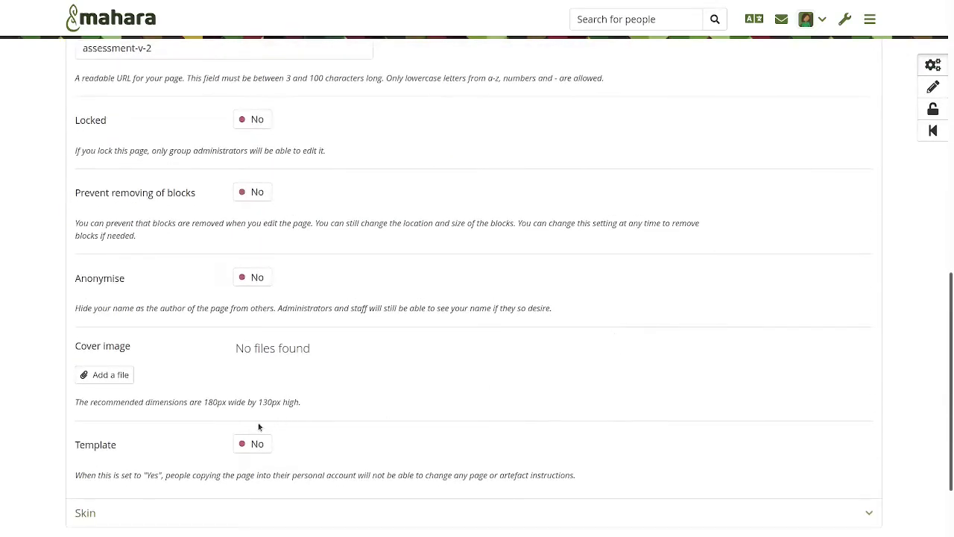
pyautogui.click(252, 443)
pyautogui.scroll(-2, 396, 454)
pyautogui.click(81, 456)
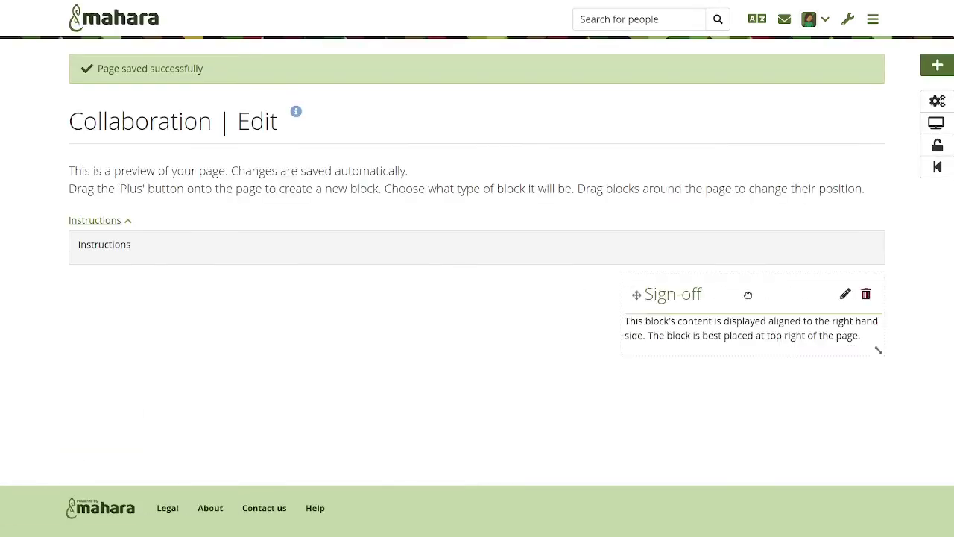
pyautogui.click(939, 146)
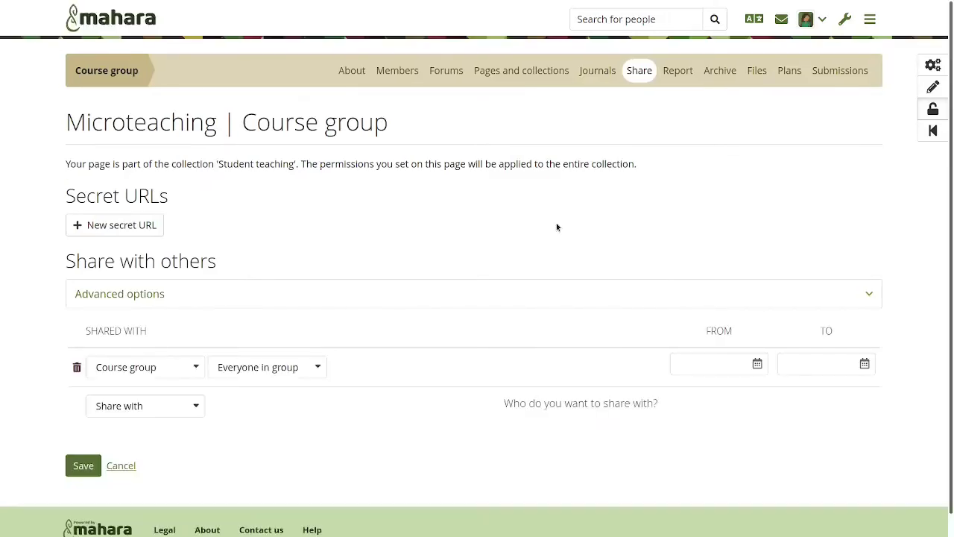
# Turn on 'Copy for existing group members' in advanced sharing options and save access
pyautogui.click(176, 293)
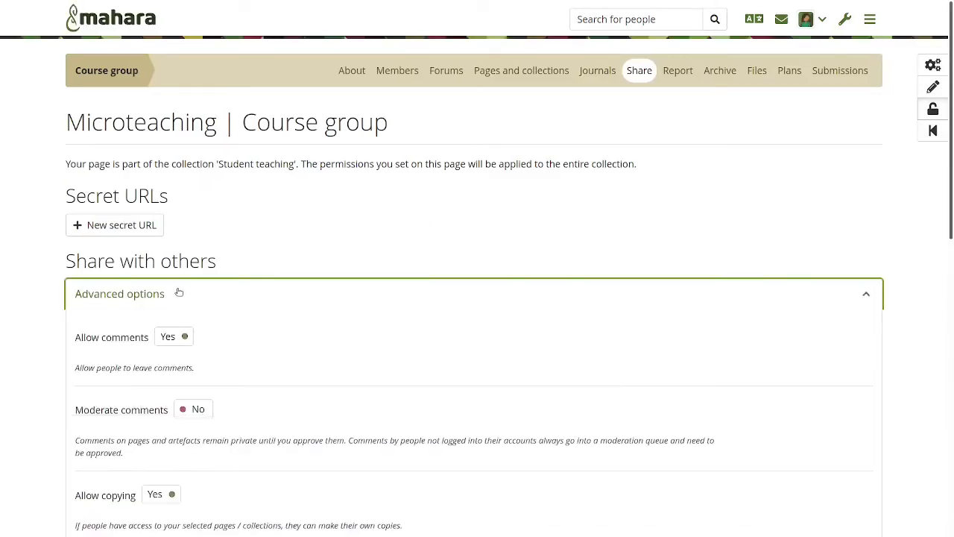
pyautogui.scroll(-4, 294, 386)
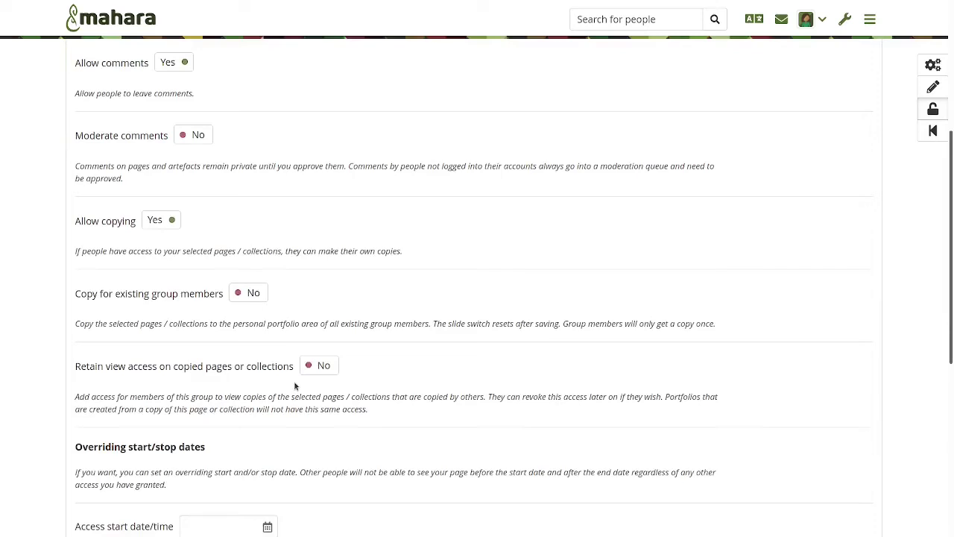
pyautogui.click(246, 293)
pyautogui.scroll(-5, 192, 404)
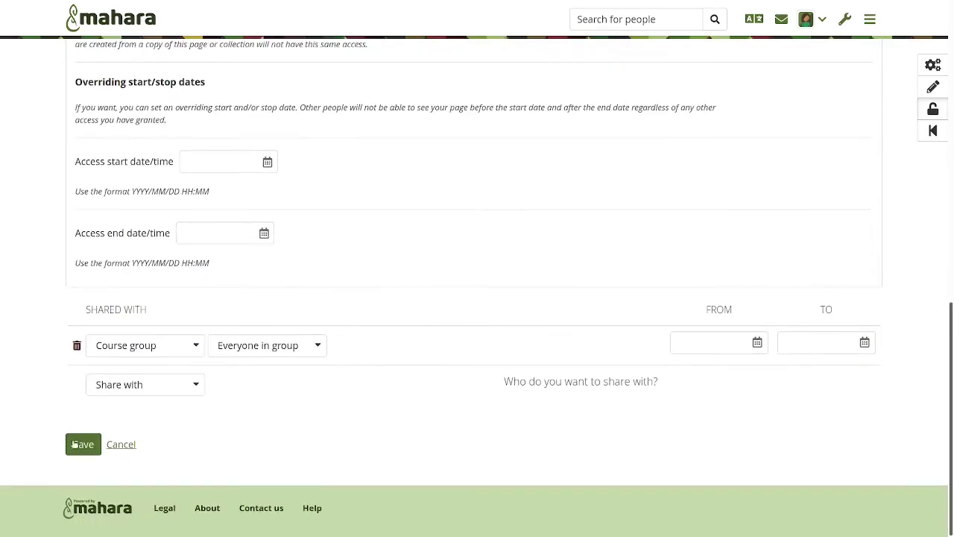
pyautogui.click(74, 445)
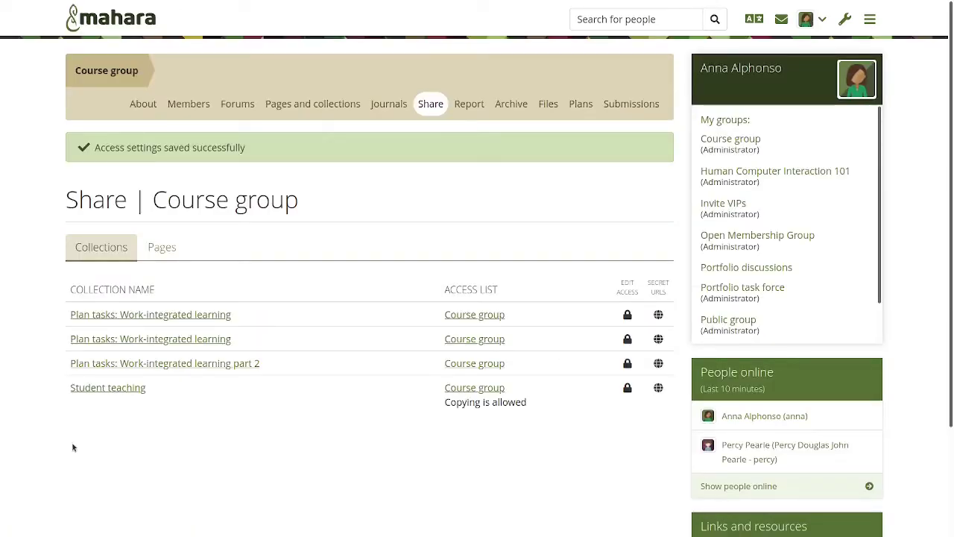
# Masquerade as a Course group member from her profile in the Members list
pyautogui.click(197, 102)
pyautogui.scroll(-1, 300, 303)
pyautogui.scroll(-5, 300, 303)
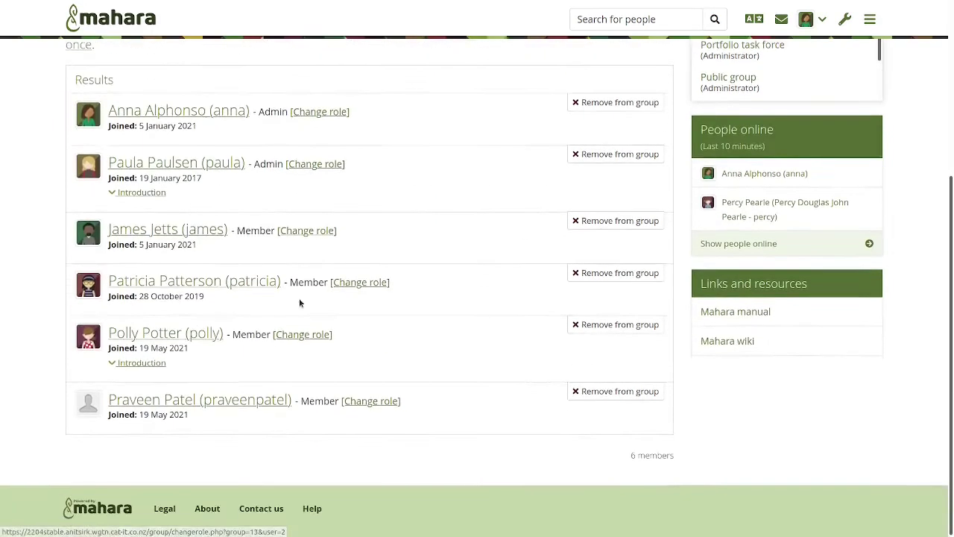
pyautogui.click(184, 335)
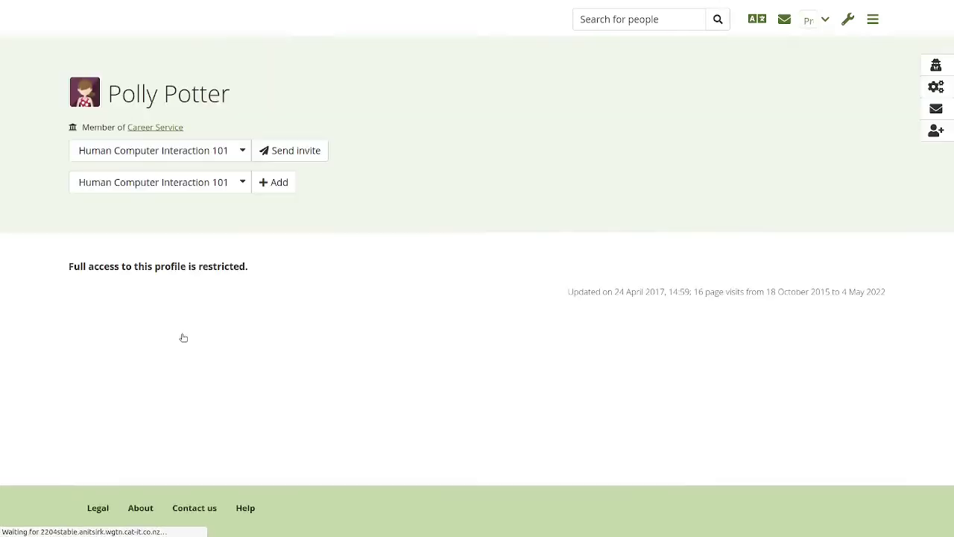
pyautogui.click(930, 62)
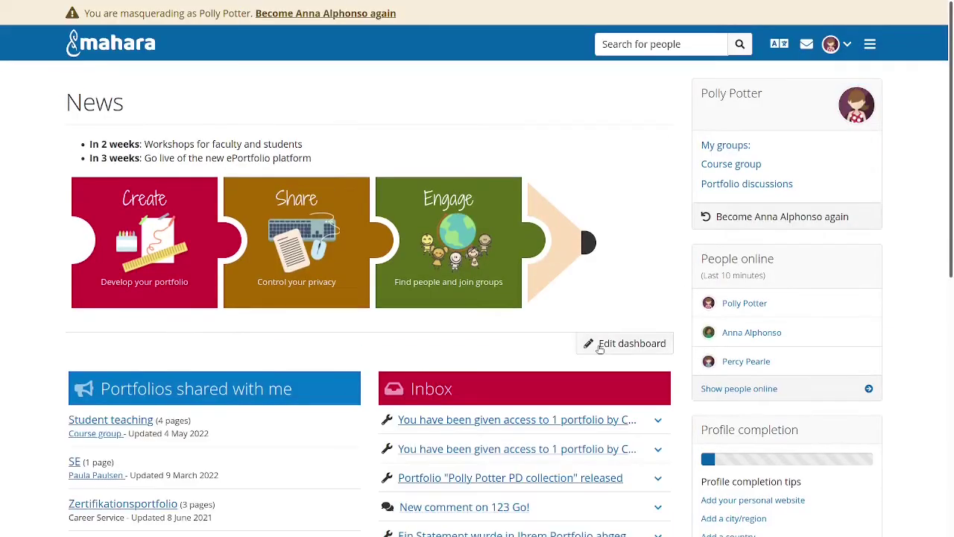
# Browse her dashboard portfolios, including the second page showing Student teaching
pyautogui.scroll(-5, 598, 343)
pyautogui.scroll(-3, 598, 349)
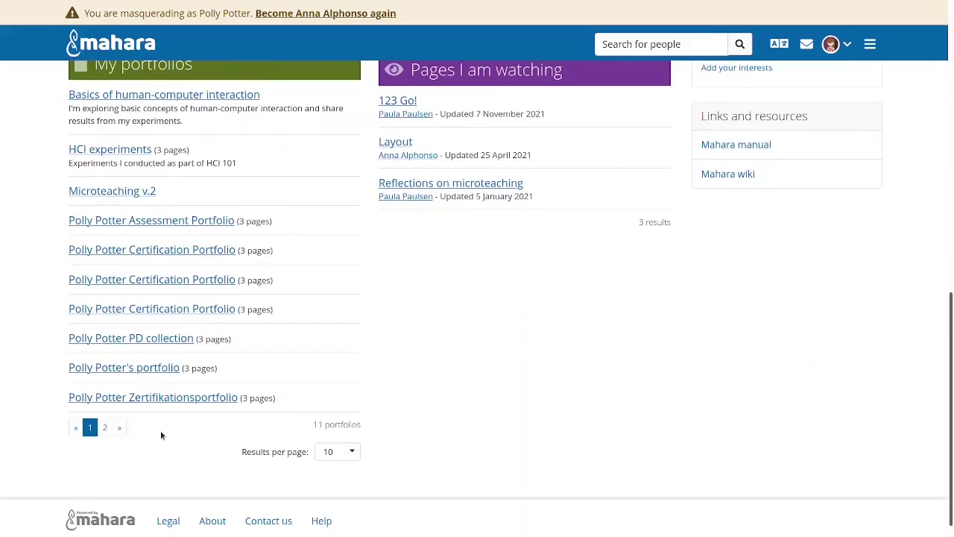
pyautogui.click(105, 429)
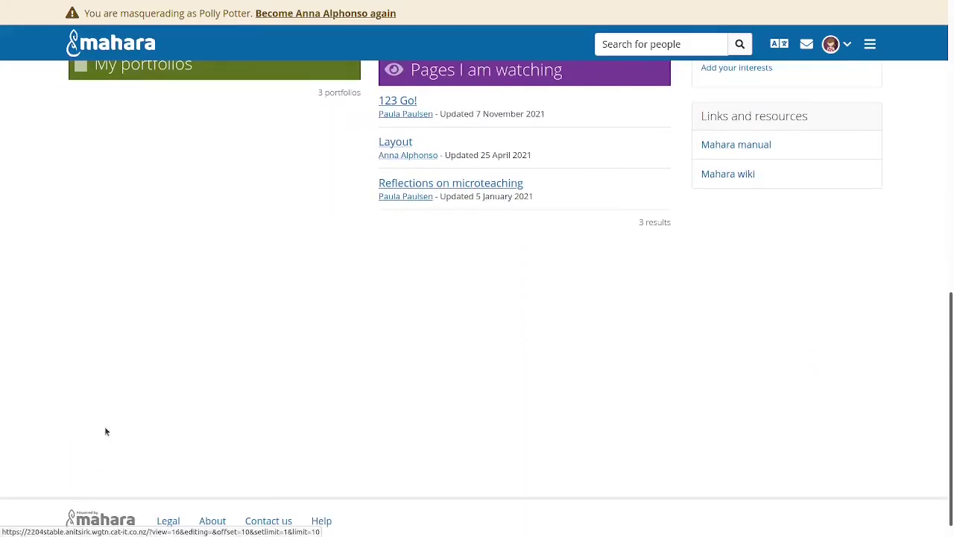
pyautogui.scroll(3, 329, 336)
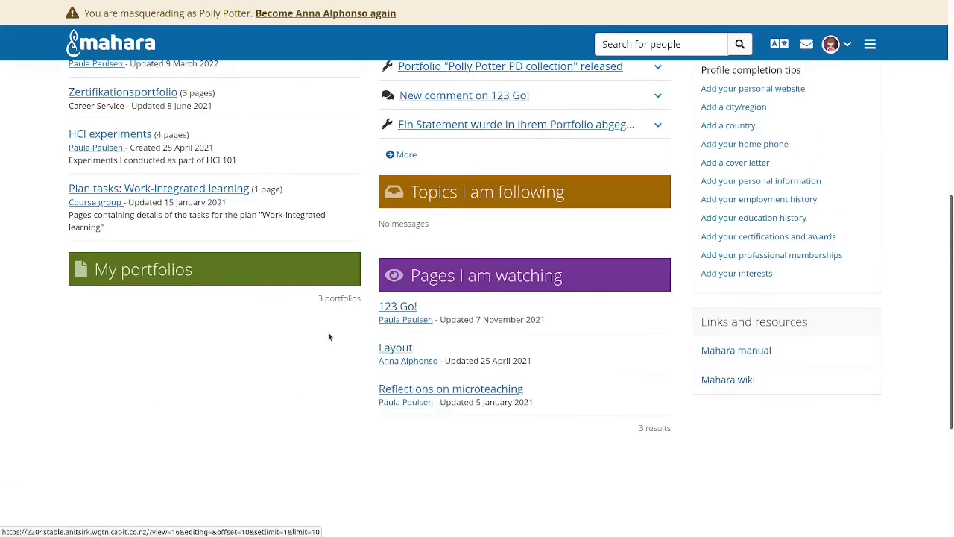
pyautogui.scroll(6, 329, 336)
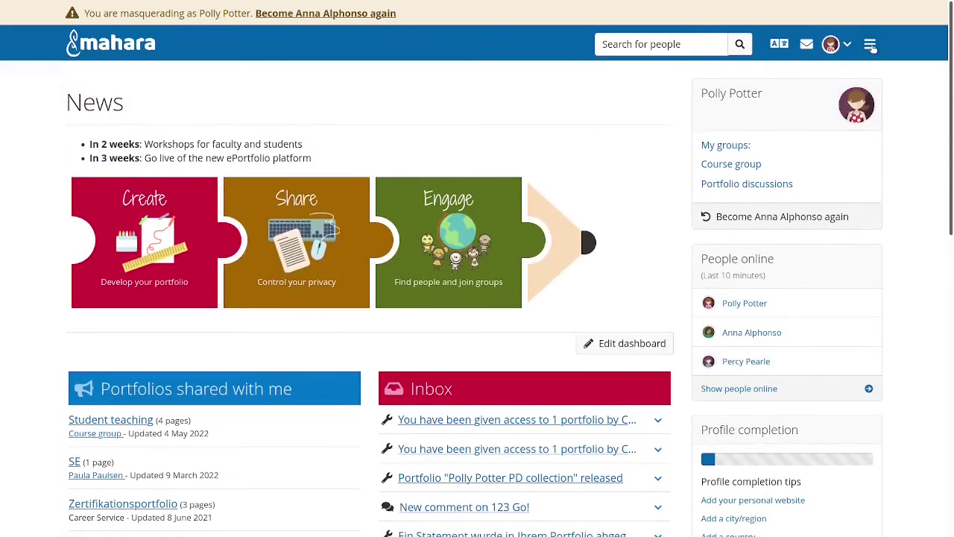
pyautogui.click(871, 45)
# Switch back to the administrator account and reopen Course group's Members tab
pyautogui.moveTo(337, 33)
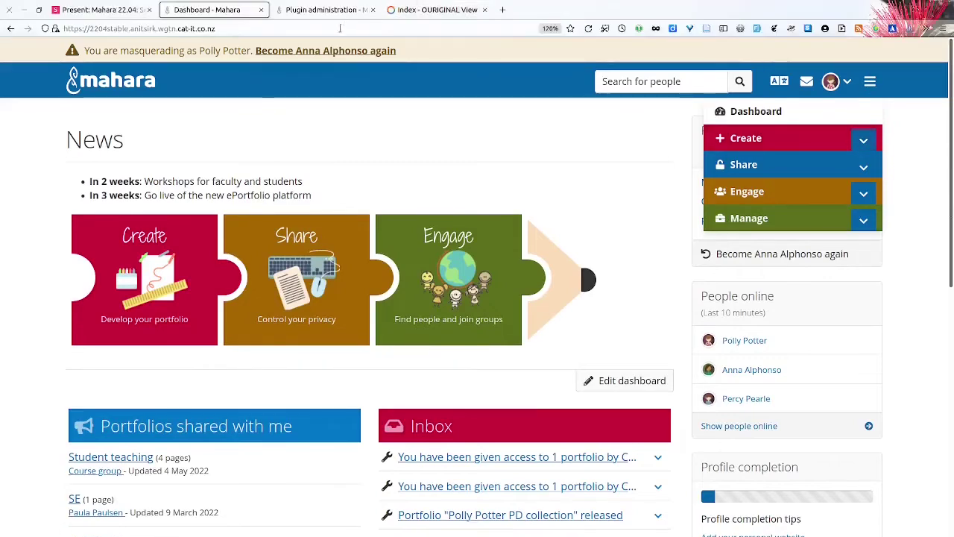
pyautogui.click(339, 50)
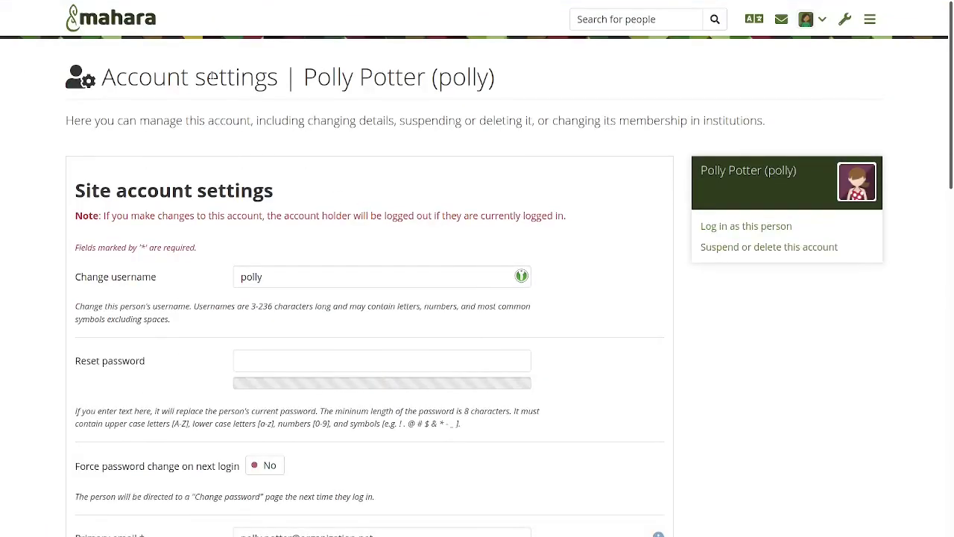
pyautogui.click(127, 19)
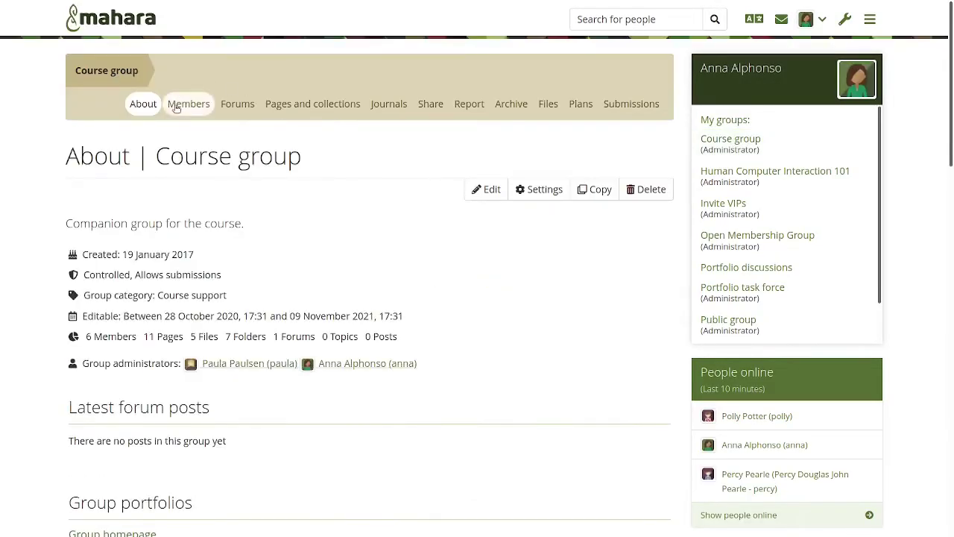
pyautogui.click(176, 108)
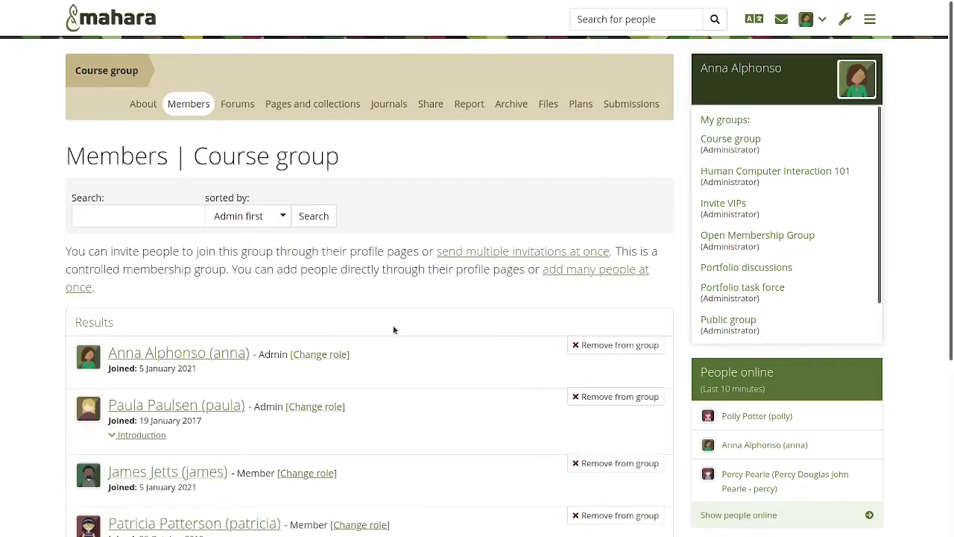
pyautogui.scroll(-3, 393, 330)
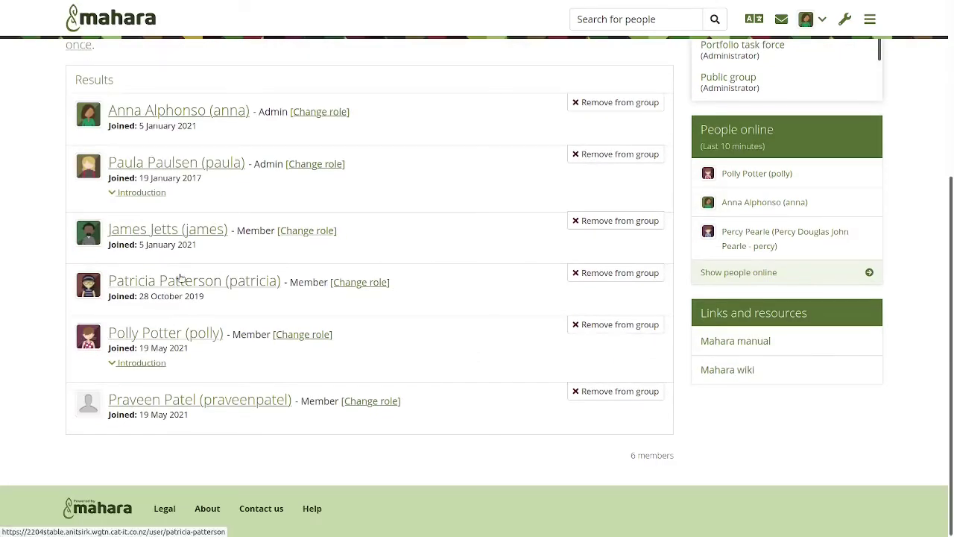
# Masquerade as another group member and open her Student teaching portfolio from My portfolios
pyautogui.click(180, 279)
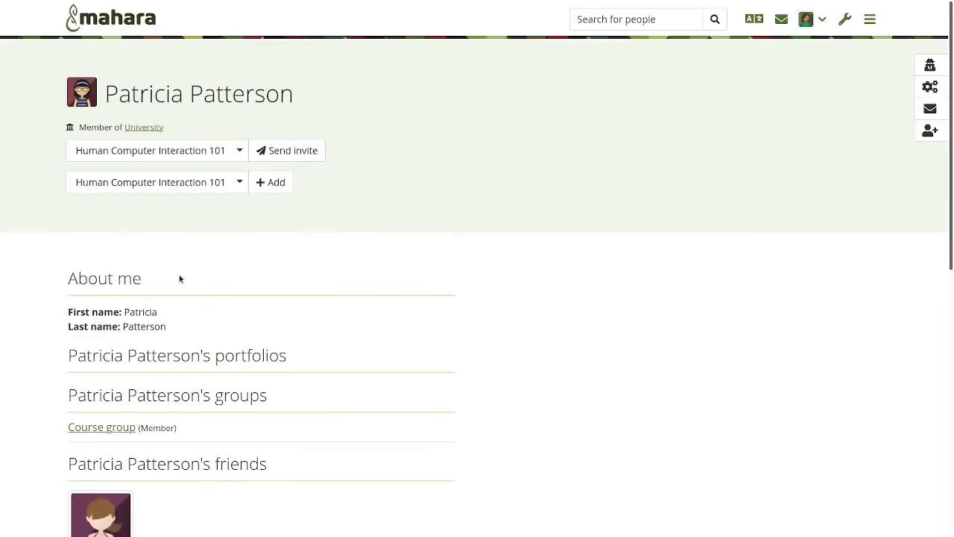
pyautogui.click(930, 67)
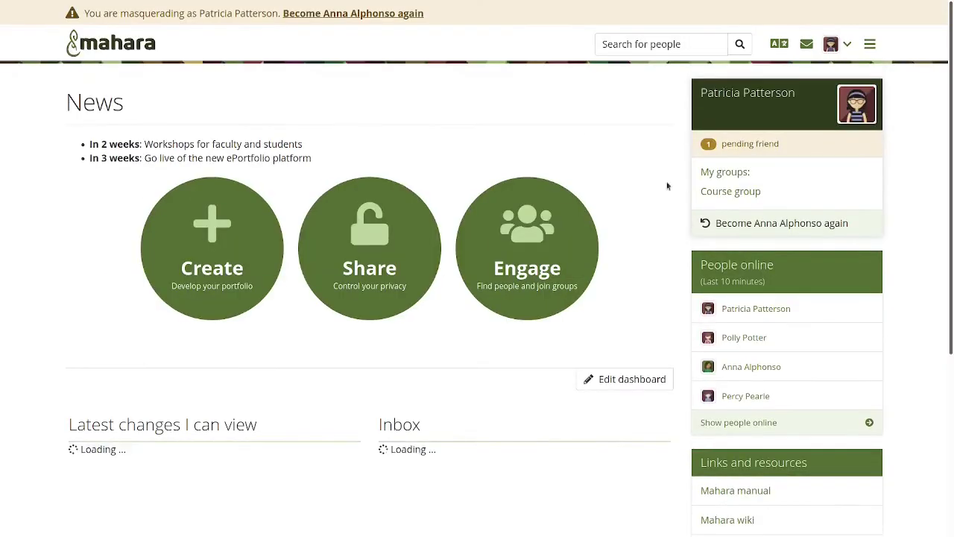
pyautogui.scroll(-2, 482, 400)
pyautogui.scroll(-4, 481, 403)
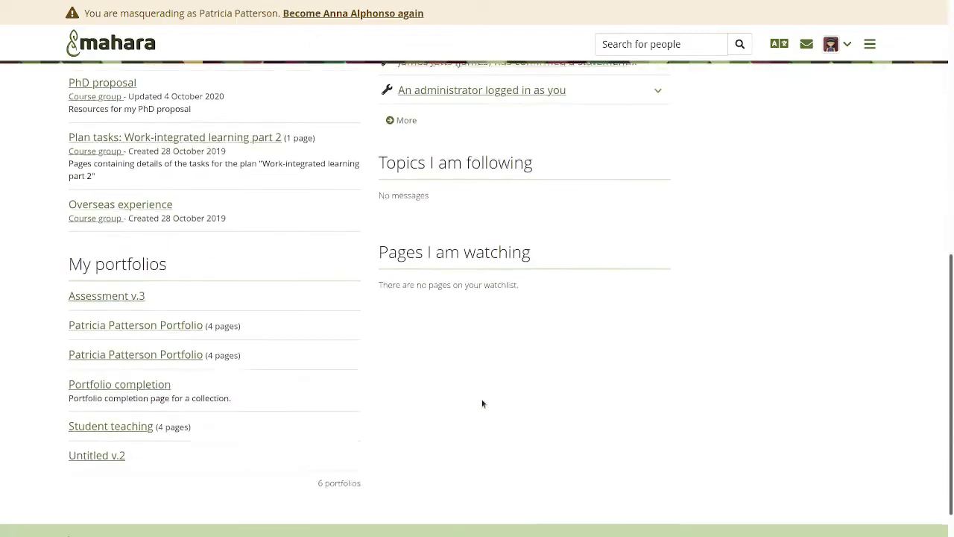
pyautogui.click(109, 387)
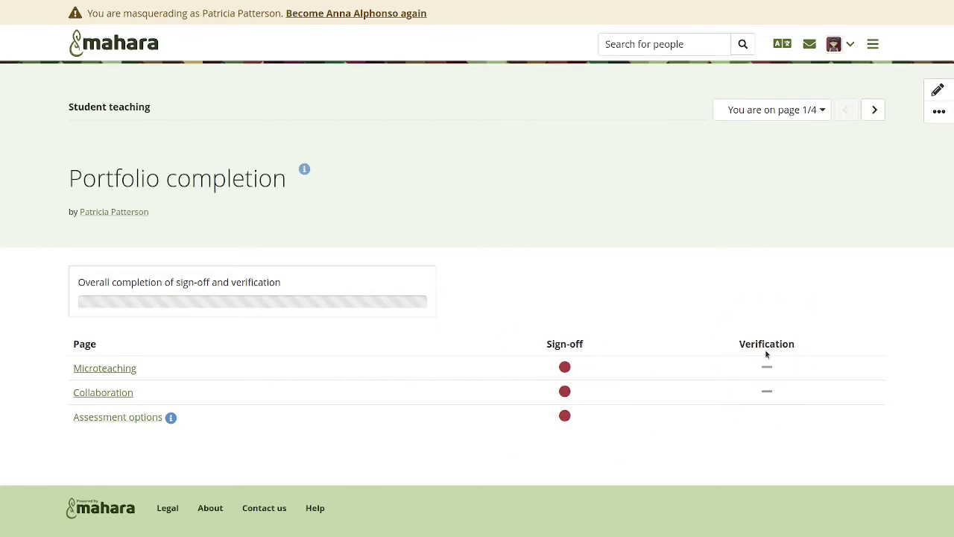
# Open the copied Collaboration page in edit mode and try dragging its Sign-off block
pyautogui.click(105, 393)
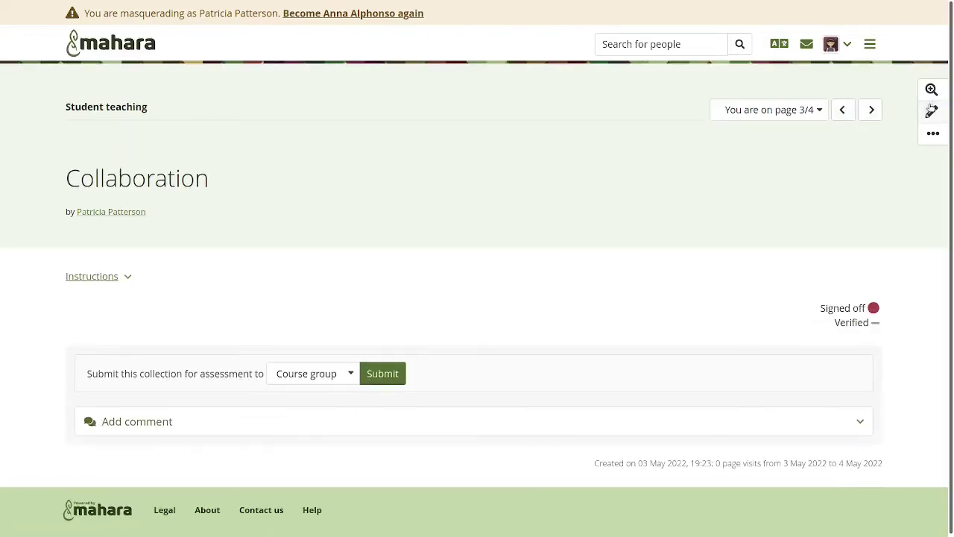
pyautogui.click(931, 110)
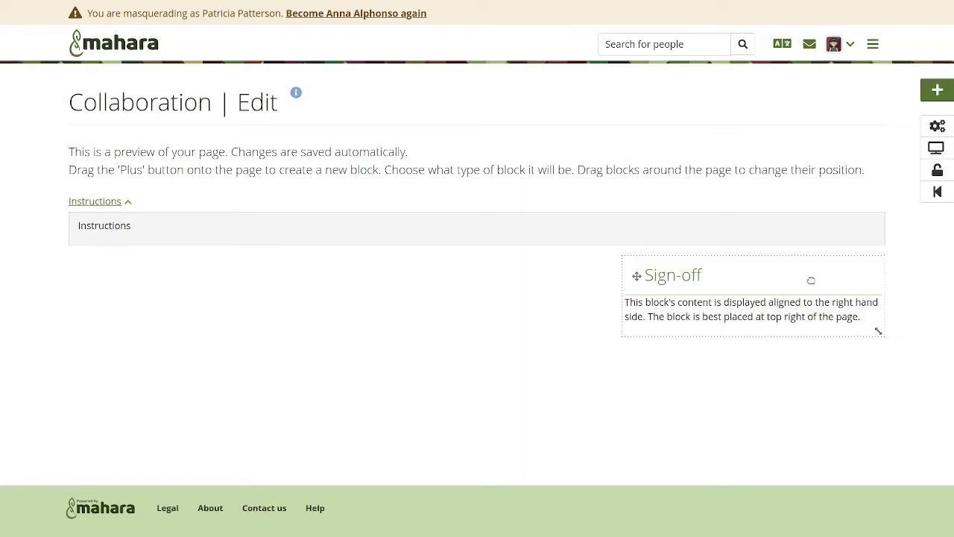
pyautogui.moveTo(809, 280); pyautogui.dragTo(738, 283)
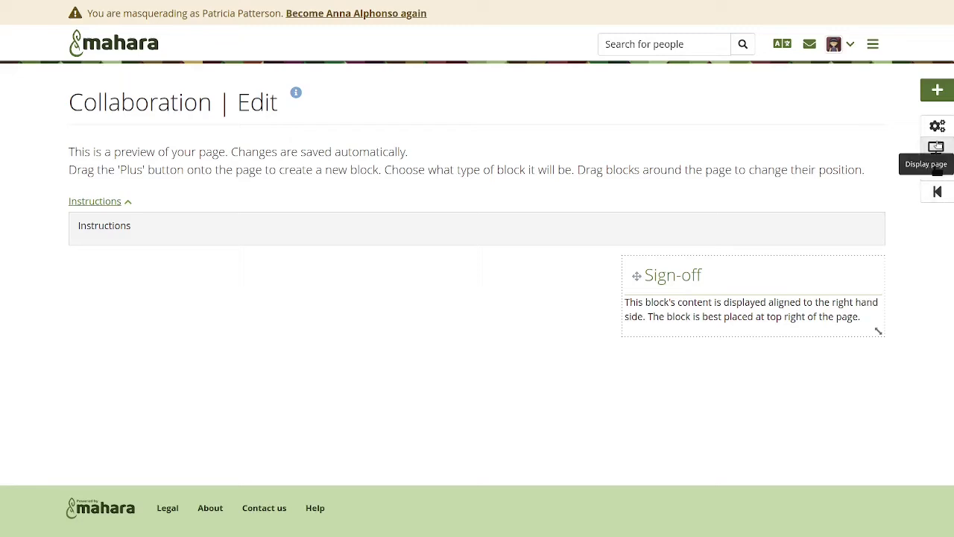
# Copy only the Collaboration page, not its collection, creating Collaboration v.2
pyautogui.click(936, 146)
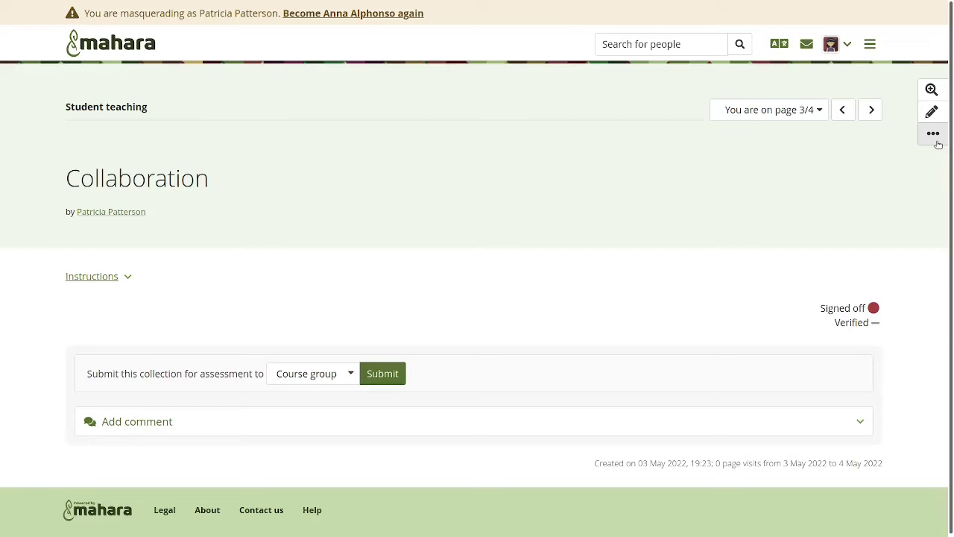
pyautogui.click(932, 134)
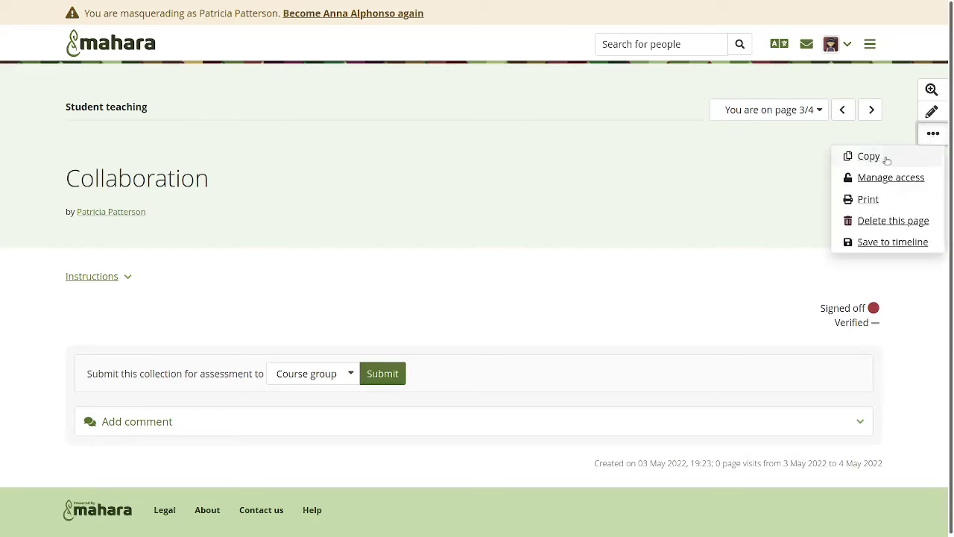
pyautogui.click(868, 158)
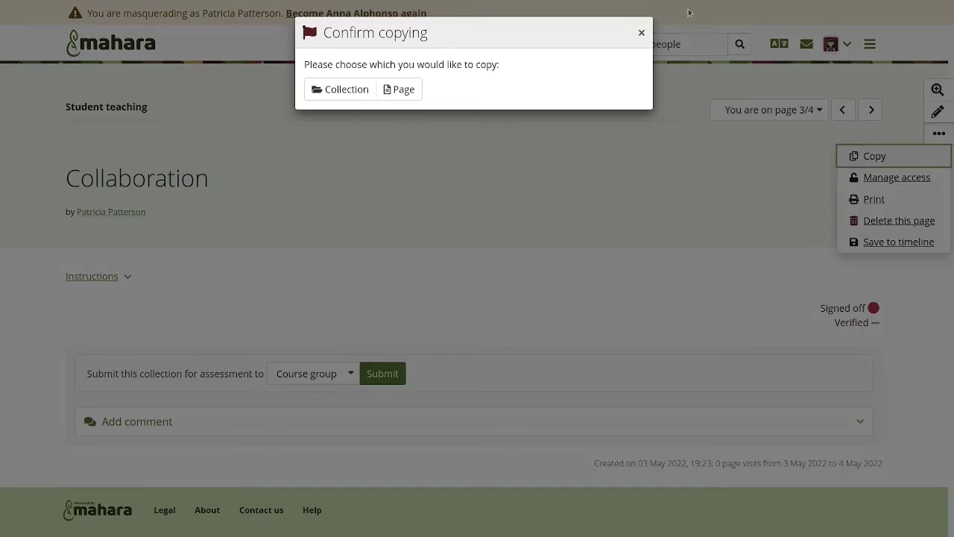
pyautogui.click(402, 98)
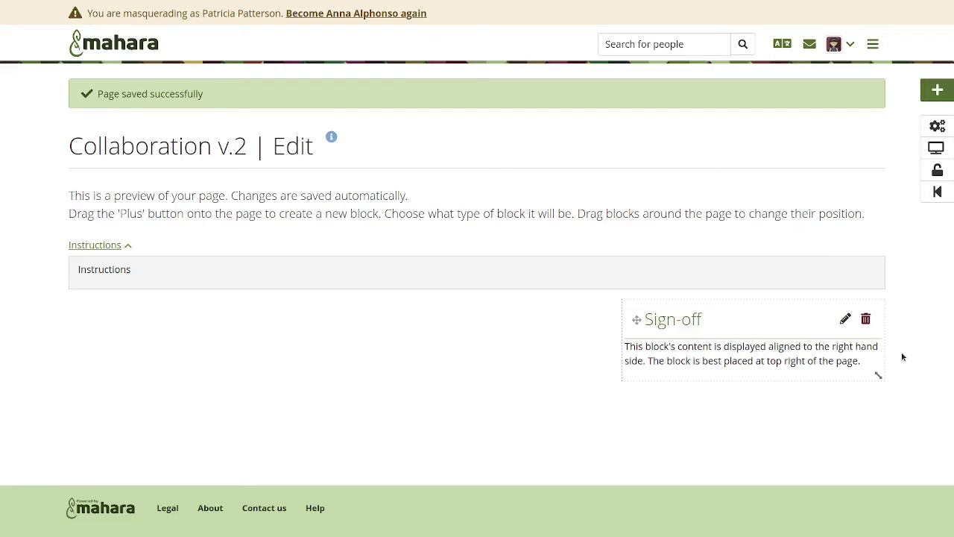
# End the masquerade to return to the administrator account and bring up the admin menu
pyautogui.moveTo(453, 2)
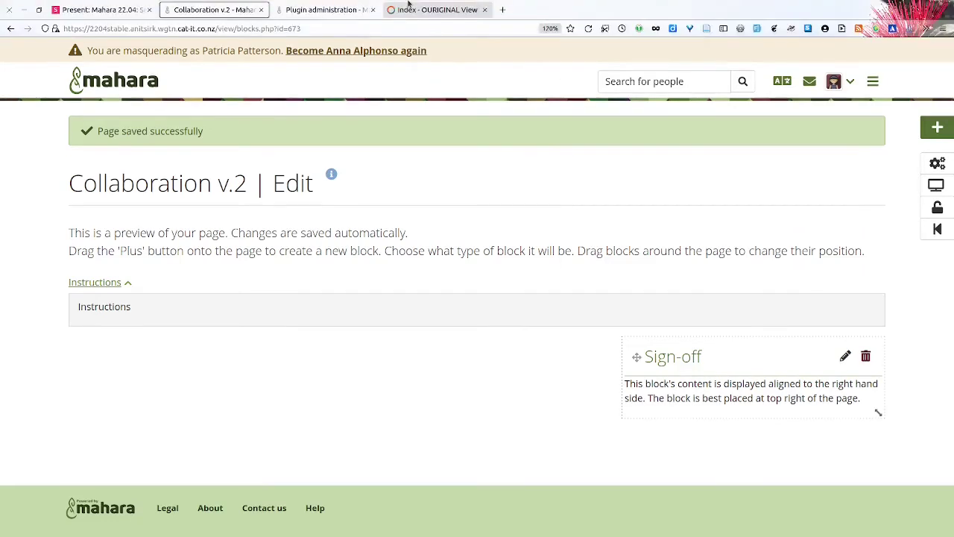
pyautogui.click(355, 50)
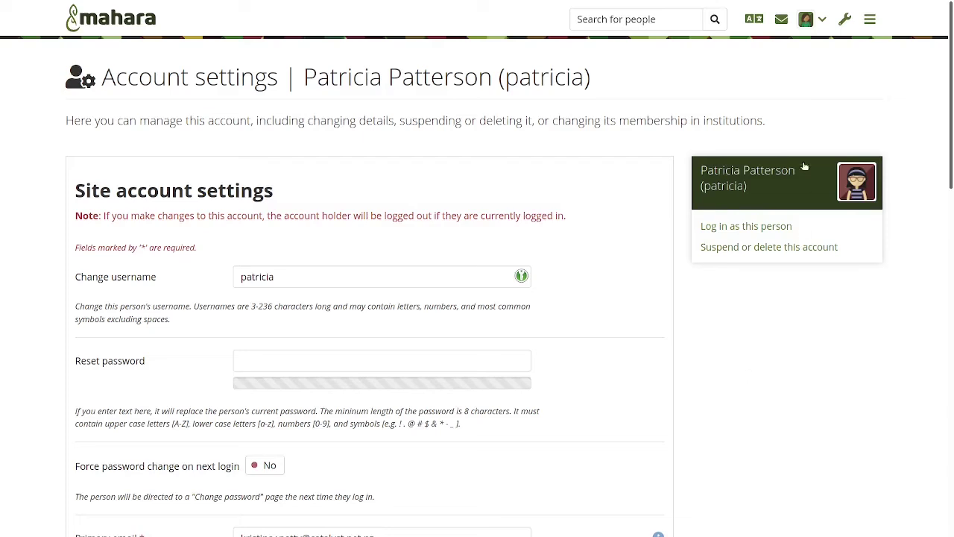
pyautogui.click(842, 25)
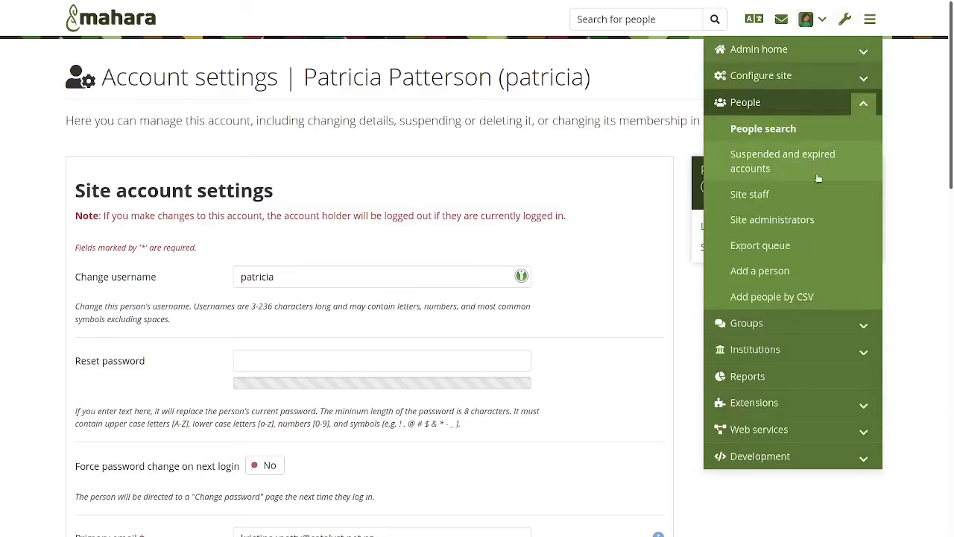
# Open Extensions > SmartEvidence, view its Import and Editor tabs, then return to Management
pyautogui.click(789, 403)
pyautogui.click(772, 337)
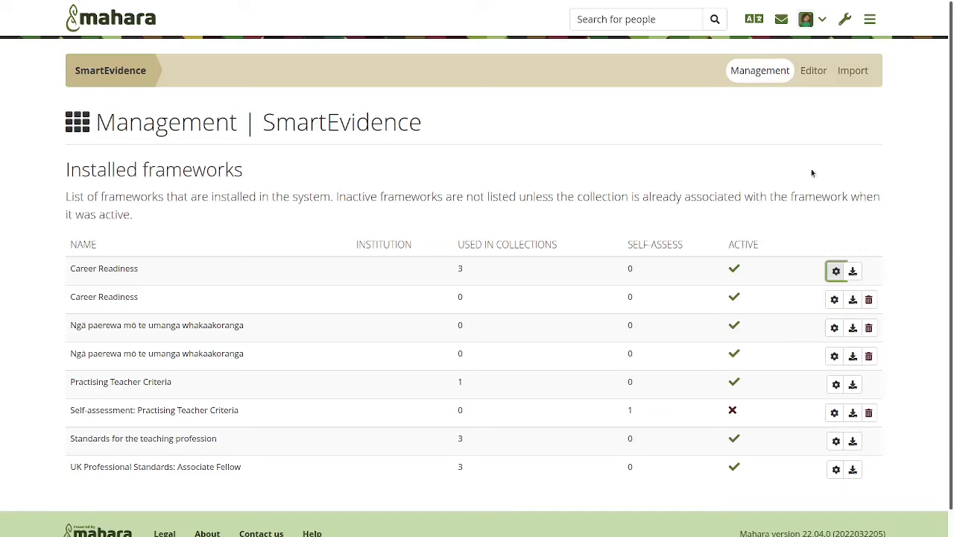
pyautogui.click(857, 77)
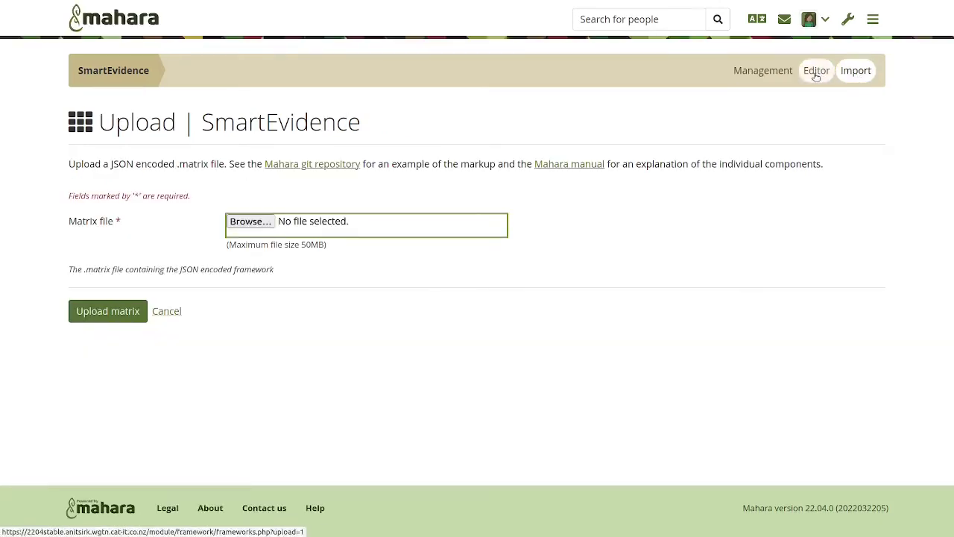
pyautogui.click(816, 73)
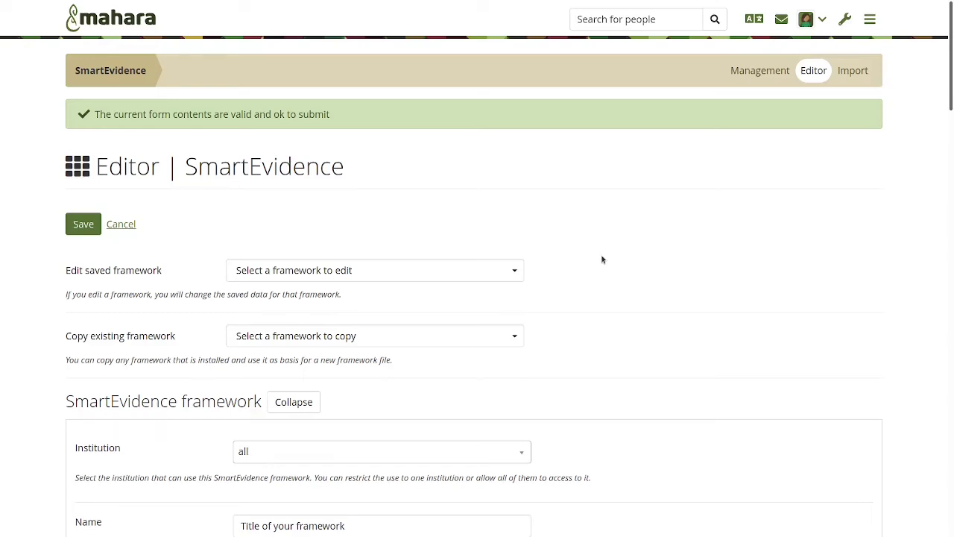
pyautogui.click(760, 73)
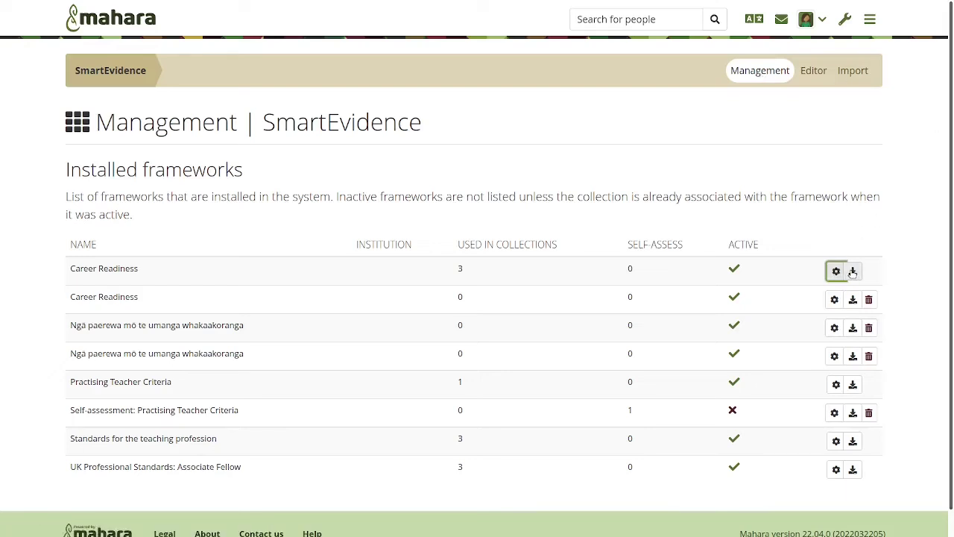
# Export Practising Teacher Criteria to tmp and re-import framework_5_1651739605.matrix via Upload matrix
pyautogui.click(852, 383)
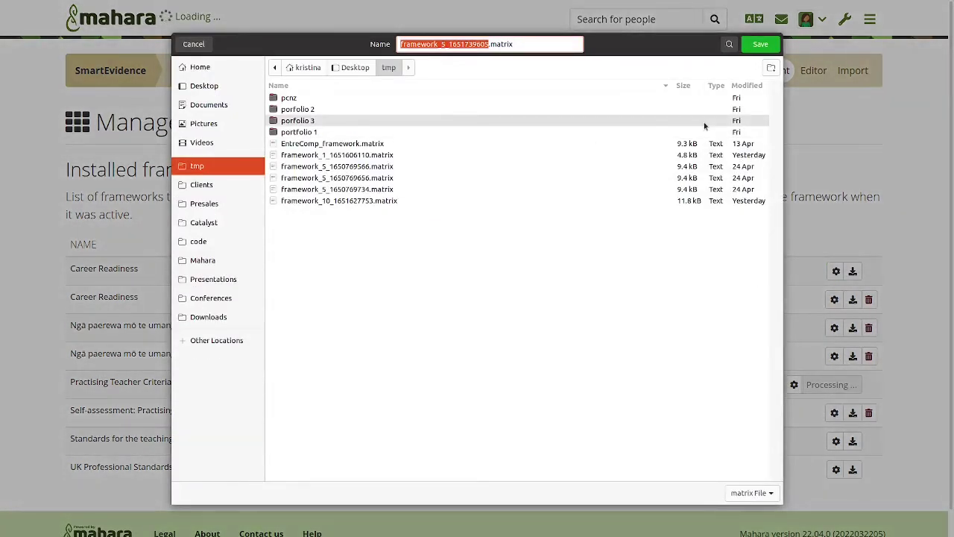
pyautogui.click(761, 46)
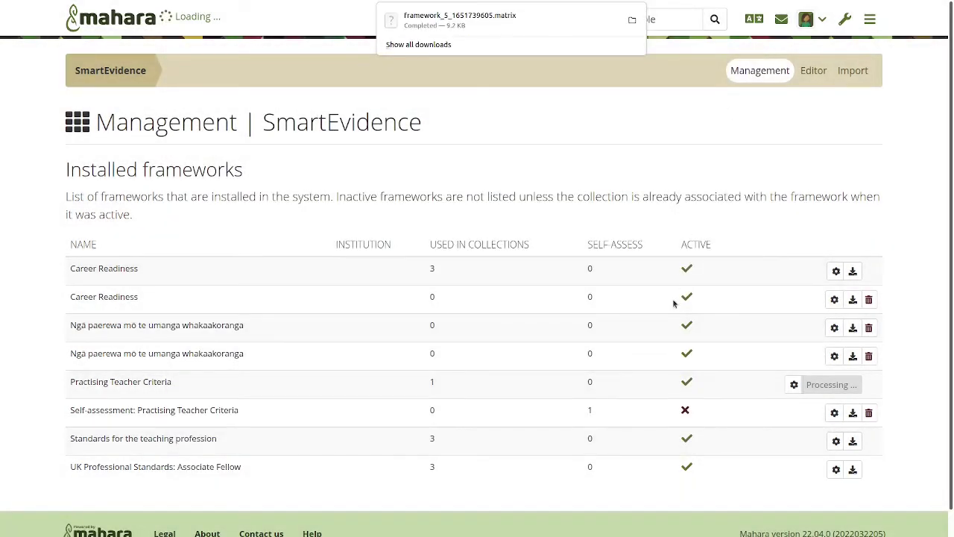
pyautogui.click(854, 71)
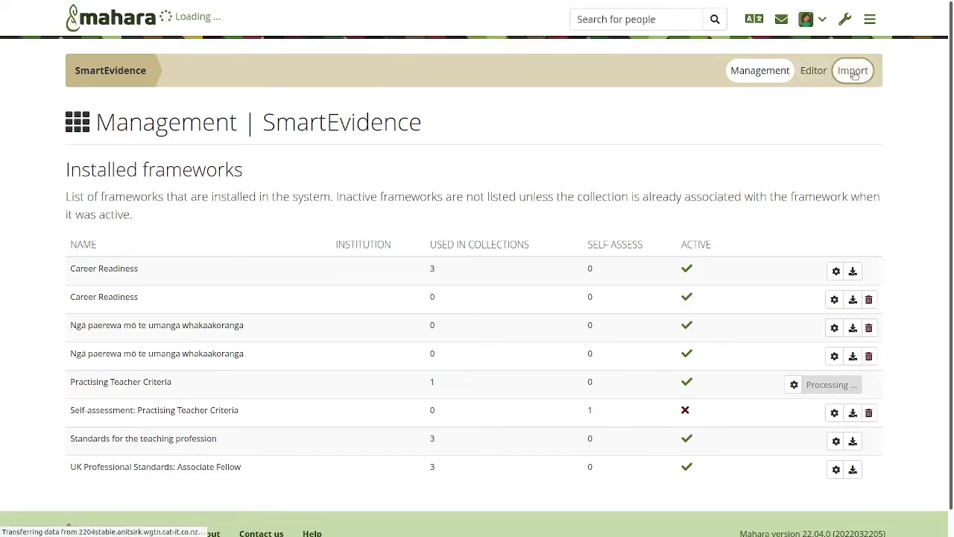
pyautogui.click(263, 224)
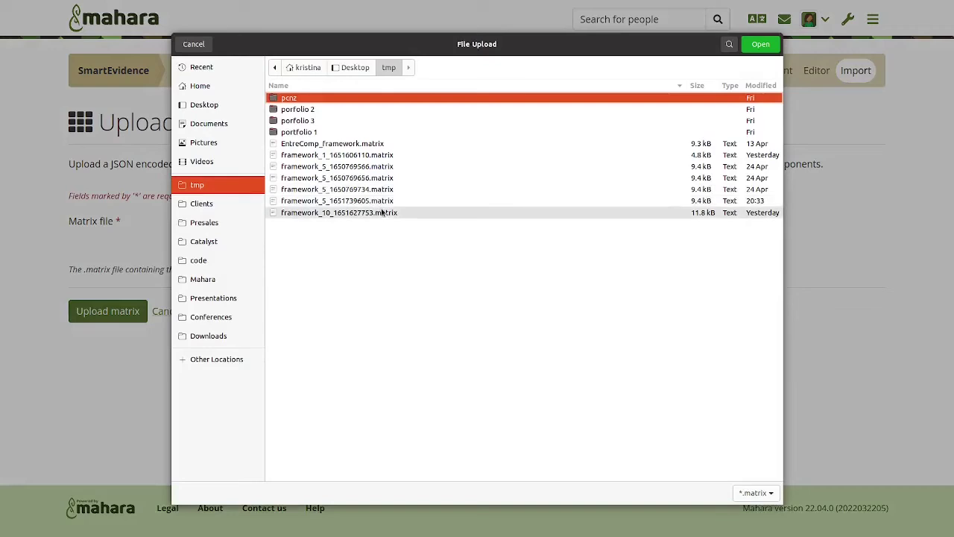
pyautogui.click(440, 201)
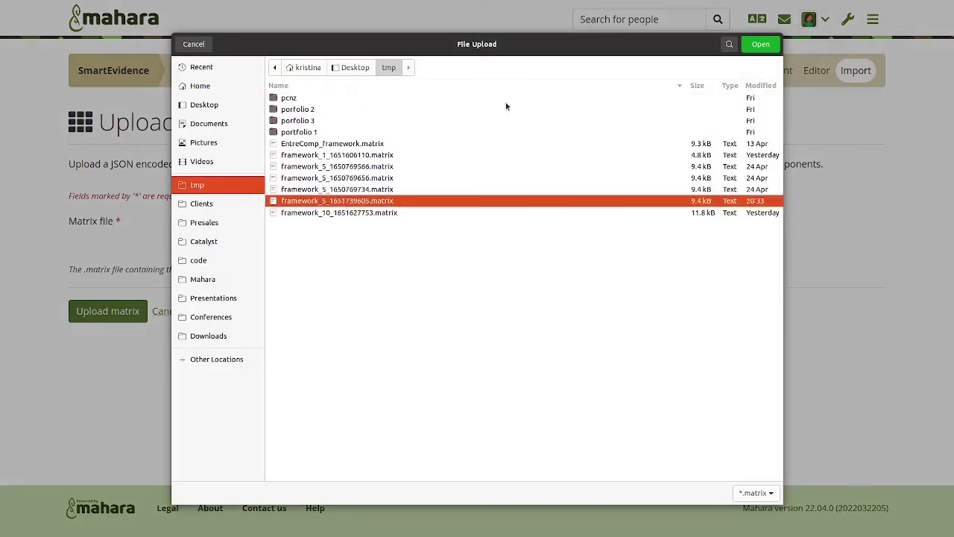
pyautogui.click(761, 45)
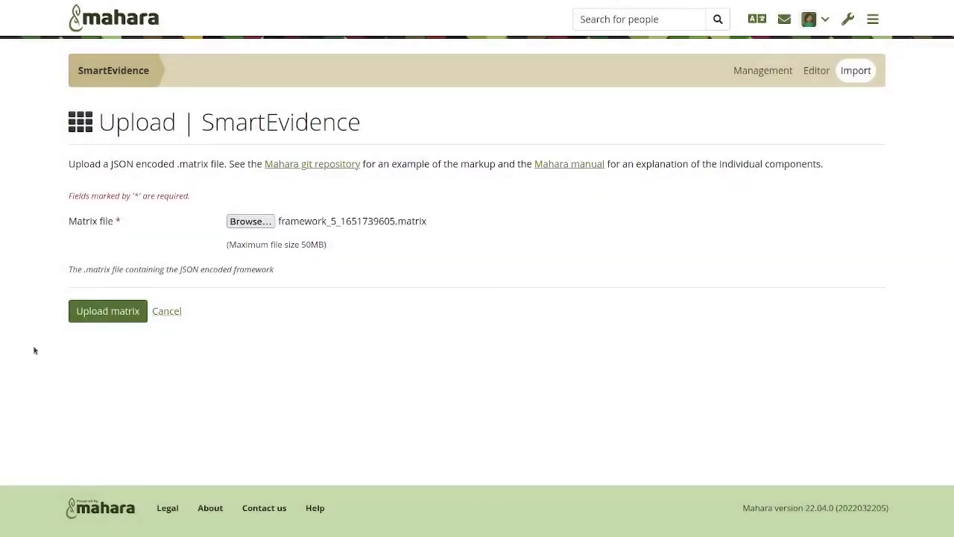
pyautogui.click(84, 312)
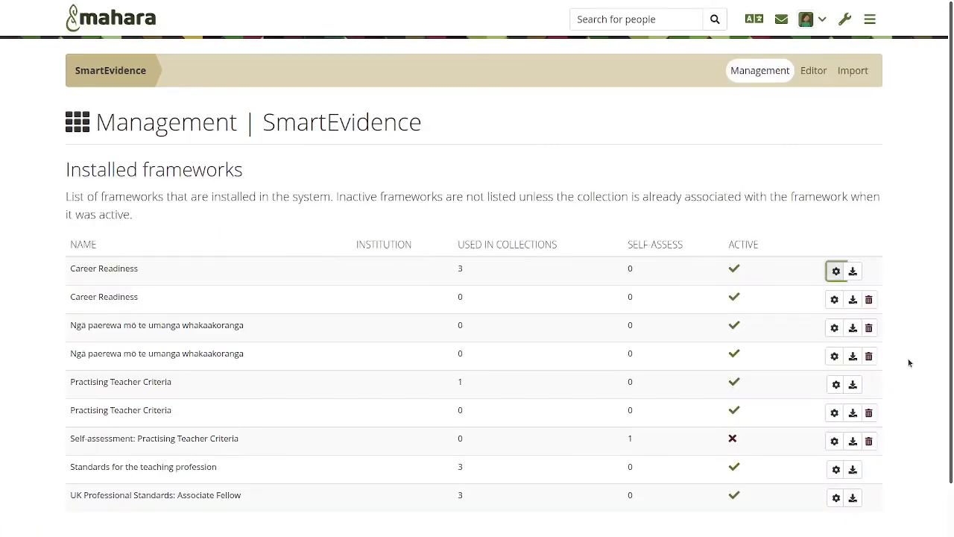
# Scroll the frameworks list and highlight the newly imported Practising Teacher Criteria
pyautogui.scroll(-1, 908, 360)
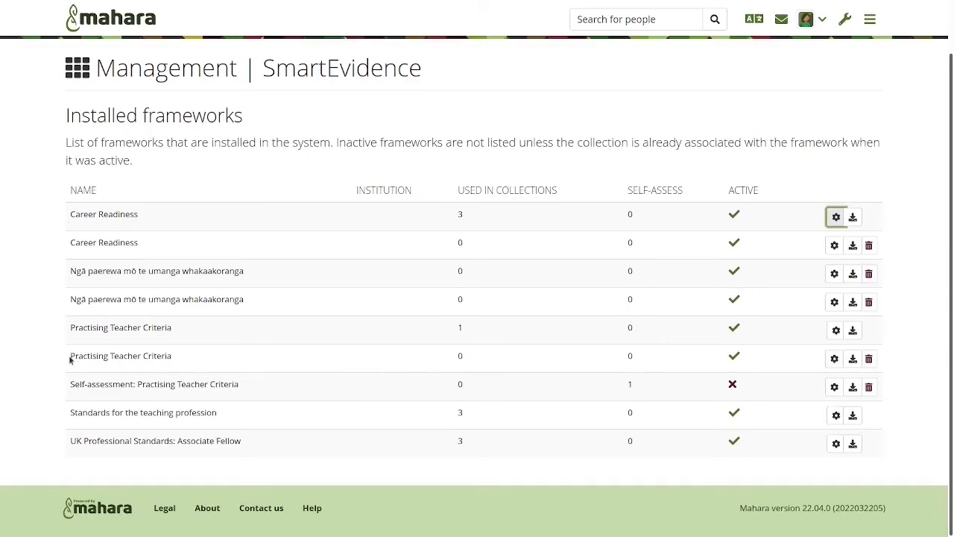
pyautogui.moveTo(70, 359); pyautogui.dragTo(186, 356)
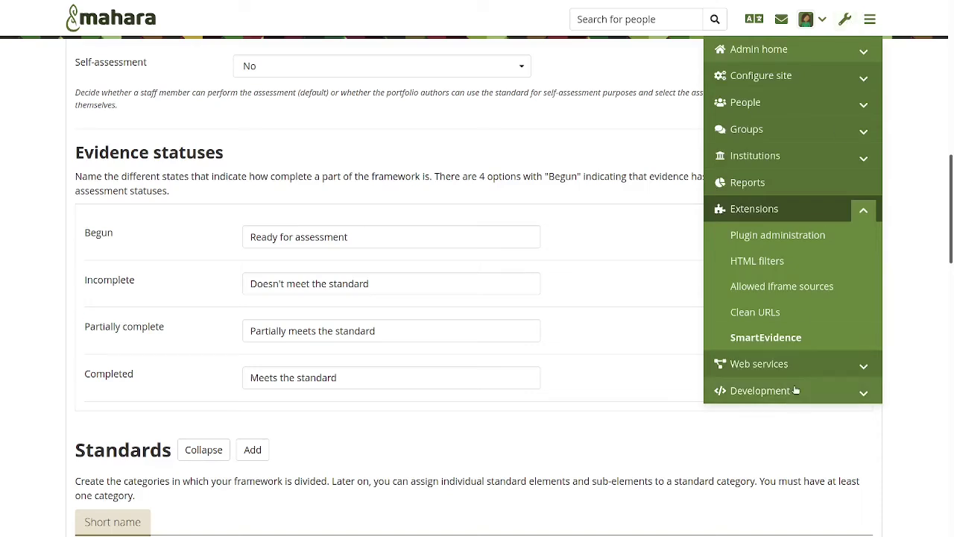
# Go to Development > Languages and add the Italian language pack
pyautogui.click(795, 389)
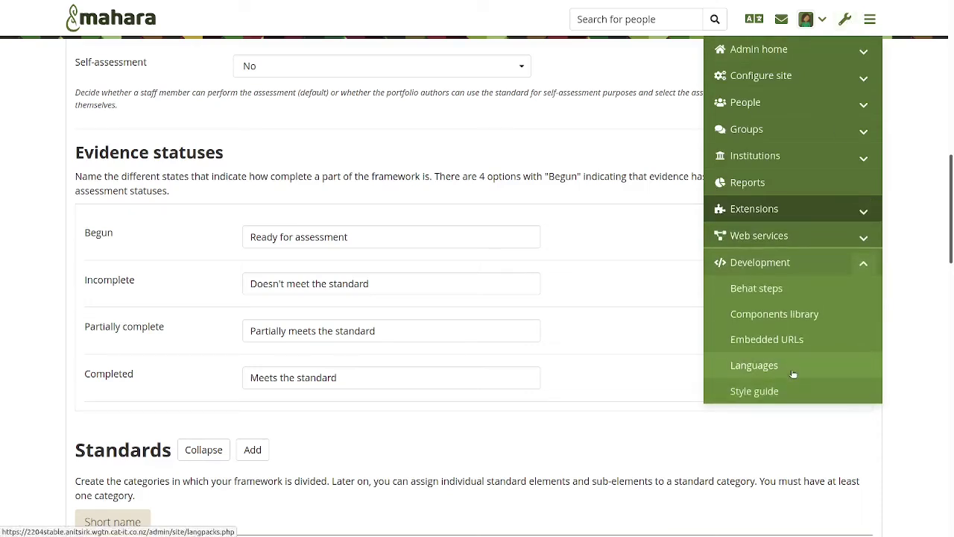
pyautogui.click(793, 372)
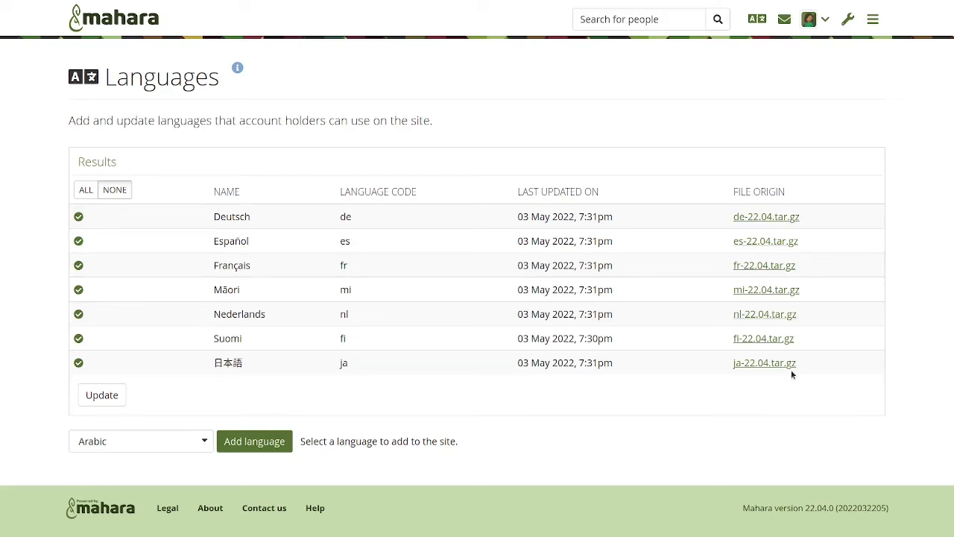
pyautogui.click(201, 440)
pyautogui.scroll(-4, 184, 389)
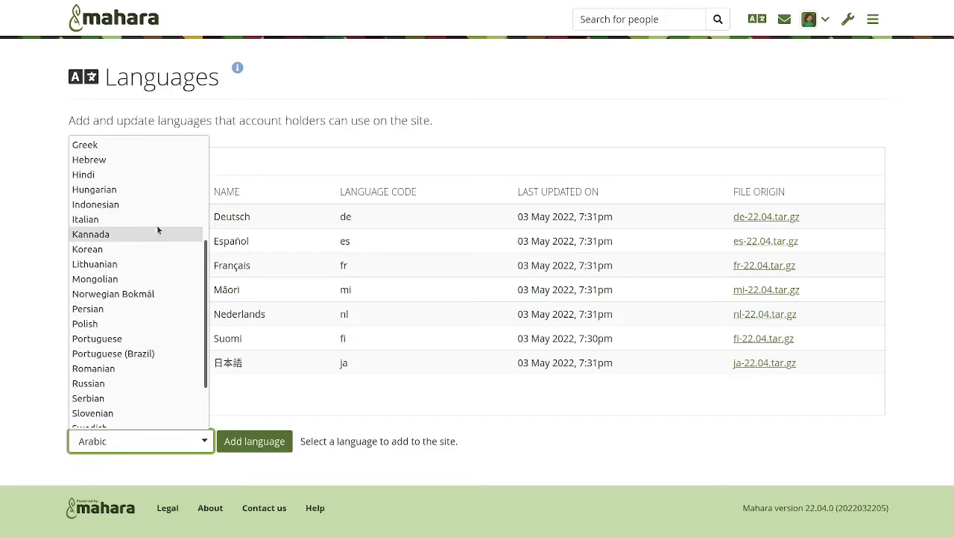
pyautogui.click(157, 221)
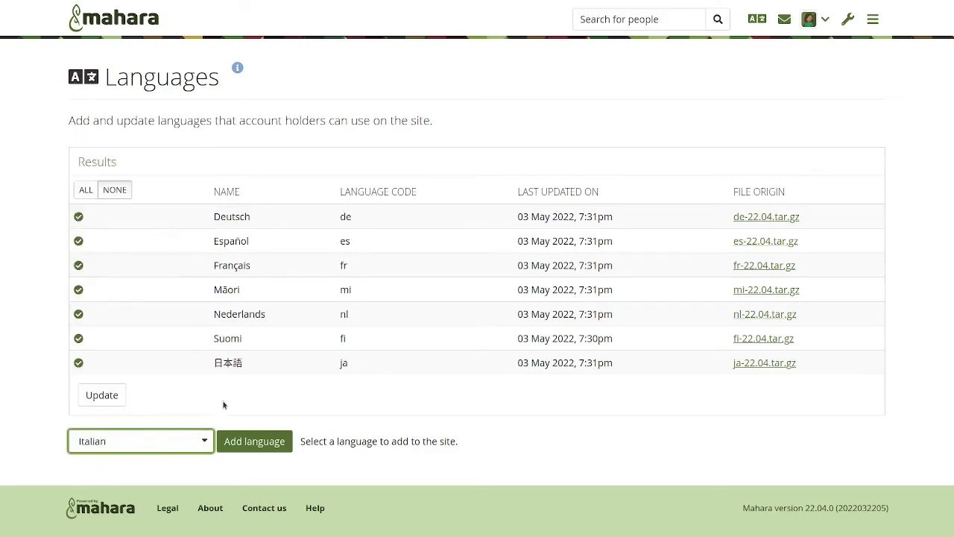
pyautogui.click(252, 443)
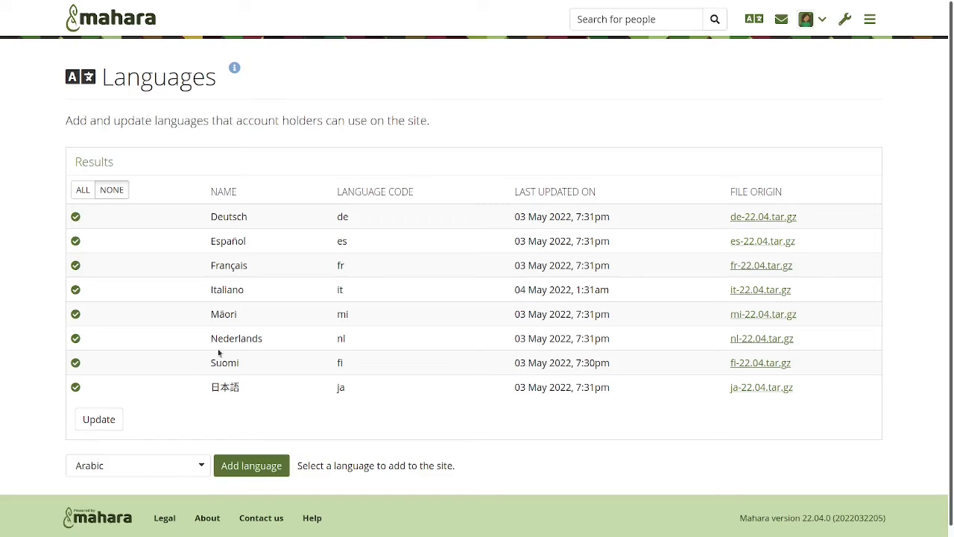
# Highlight Italiano, confirm it appears in the display language chooser, then select all languages
pyautogui.doubleClick(220, 290)
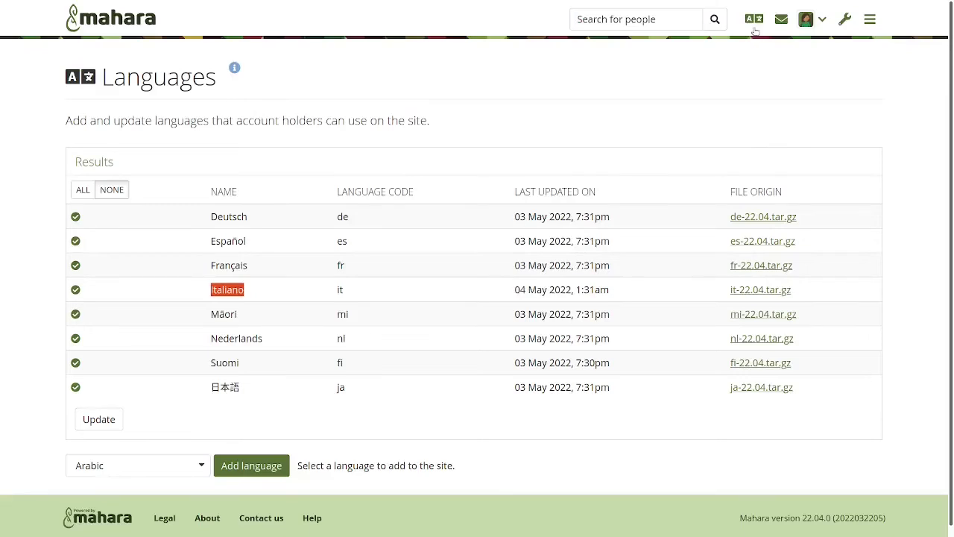
pyautogui.click(753, 22)
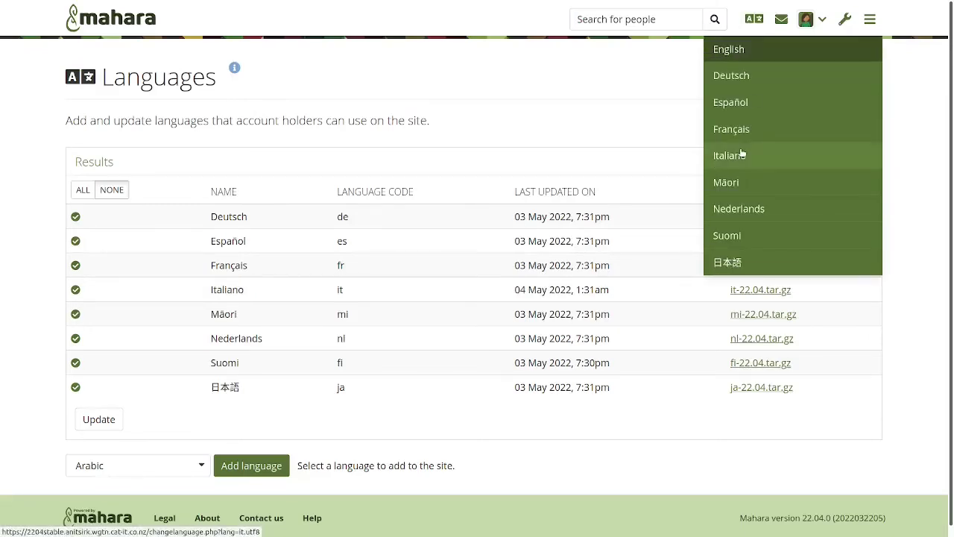
pyautogui.click(559, 146)
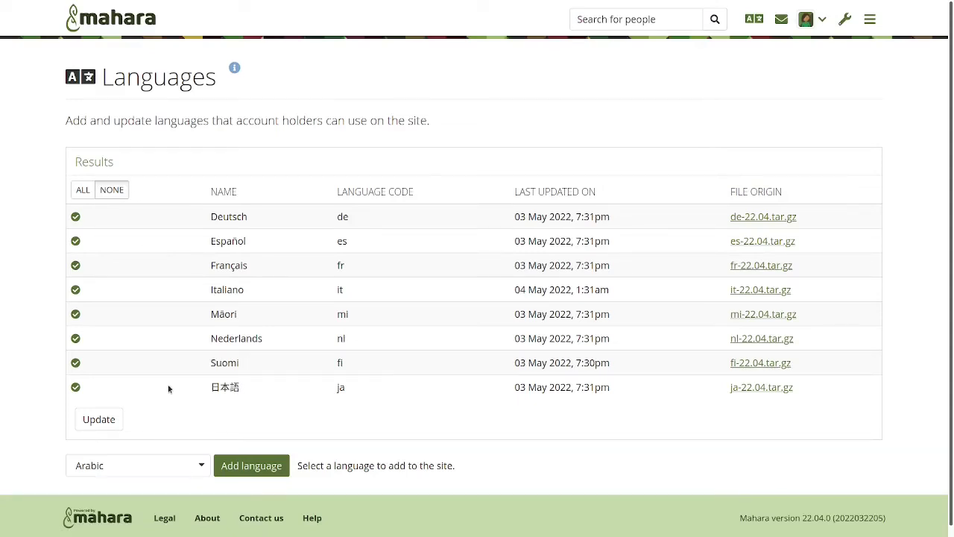
pyautogui.click(85, 190)
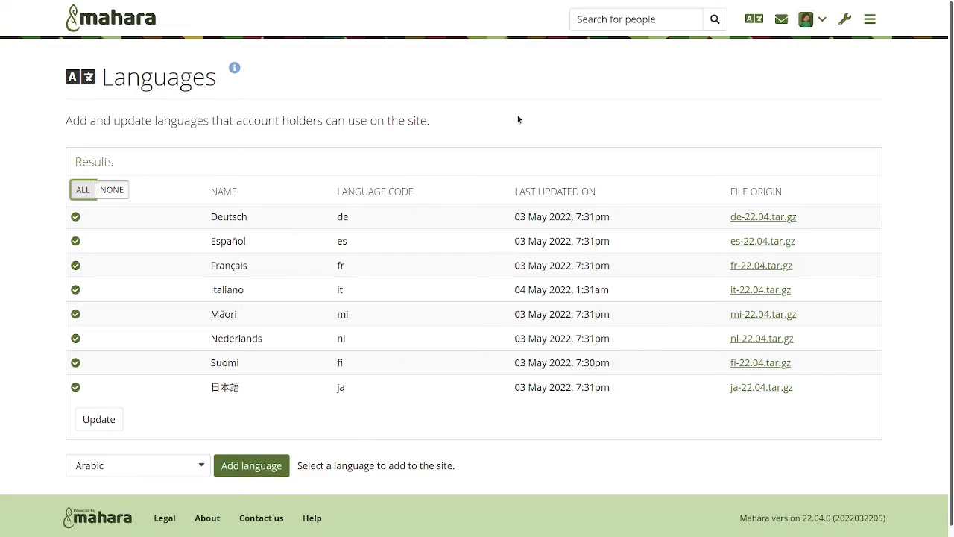
pyautogui.moveTo(554, 3)
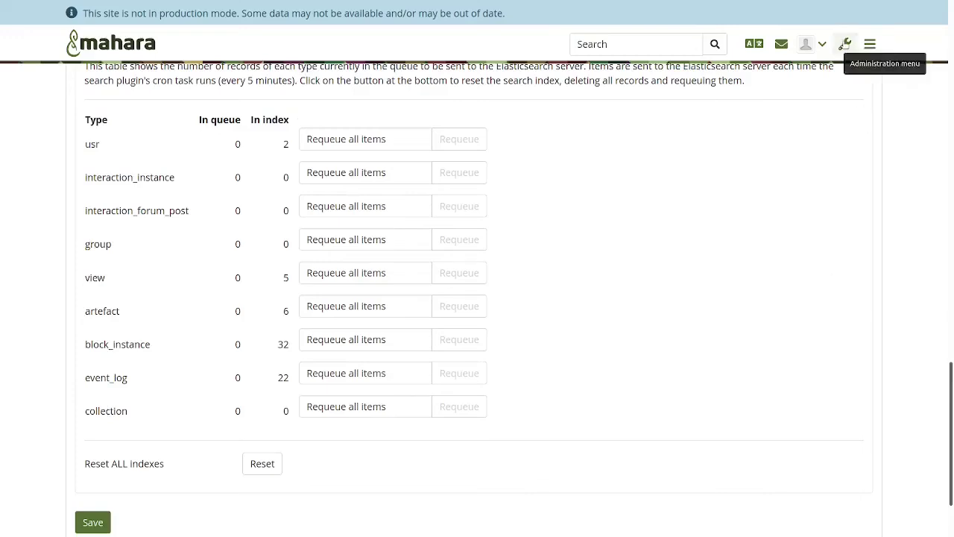
# Go to Administration > Institutions > Settings to list the site's institutions
pyautogui.click(844, 43)
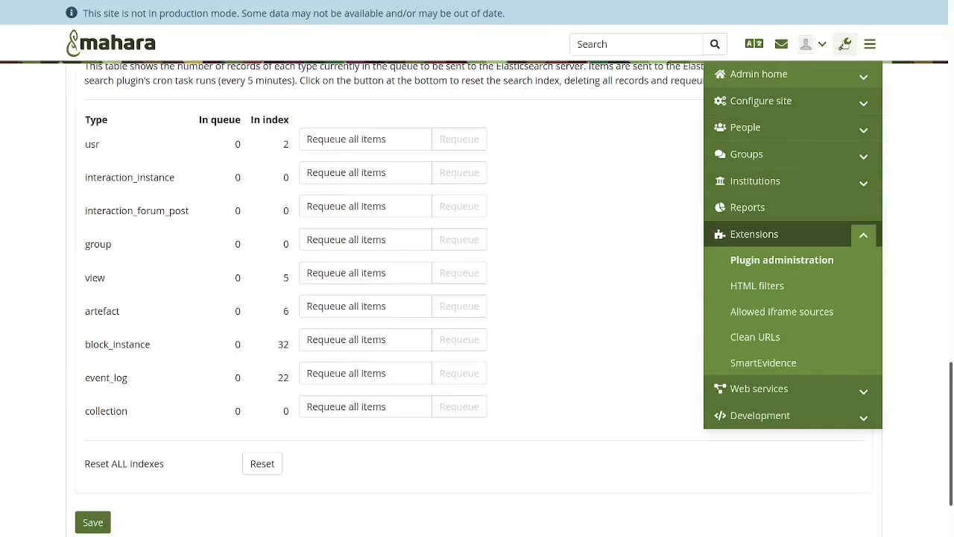
pyautogui.click(805, 181)
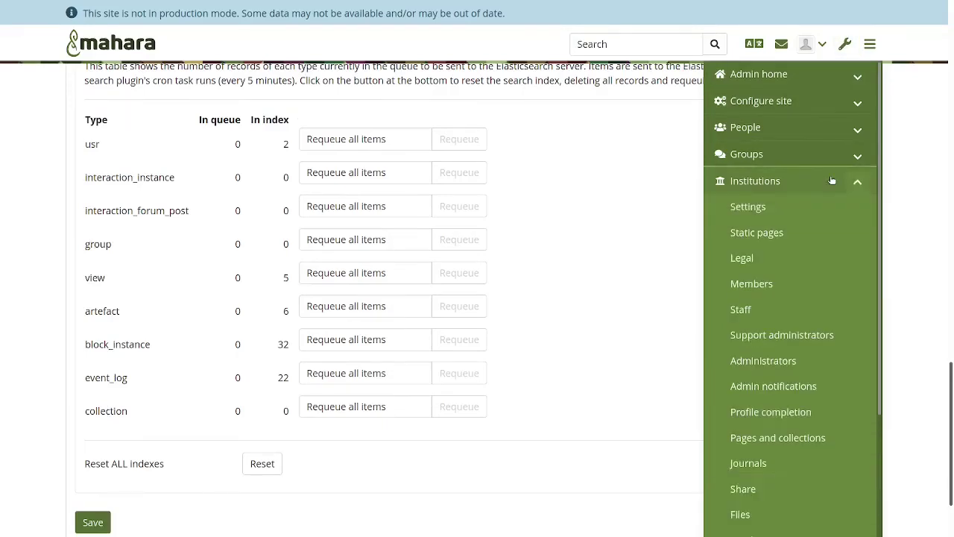
pyautogui.click(804, 207)
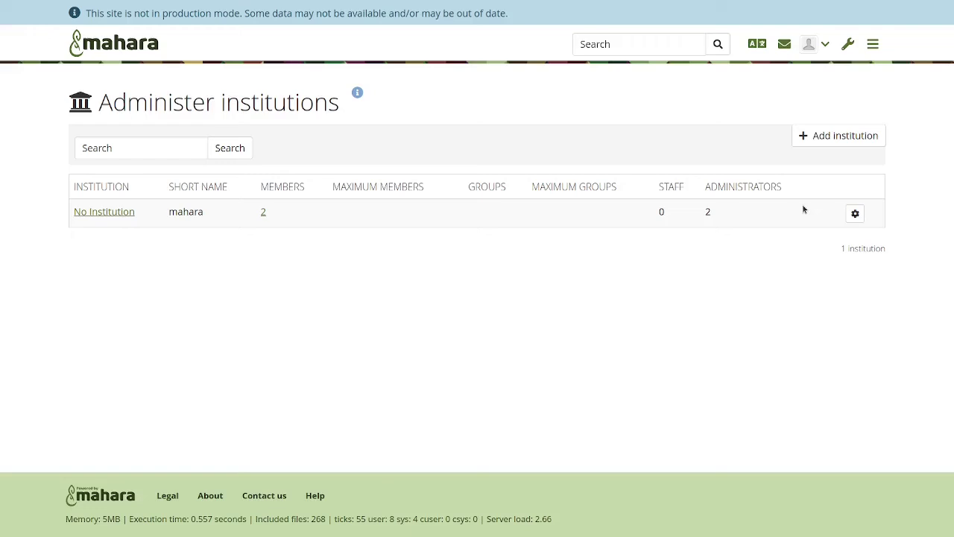
# Add the SAML authentication plugin to No Institution's settings
pyautogui.click(855, 214)
pyautogui.click(857, 217)
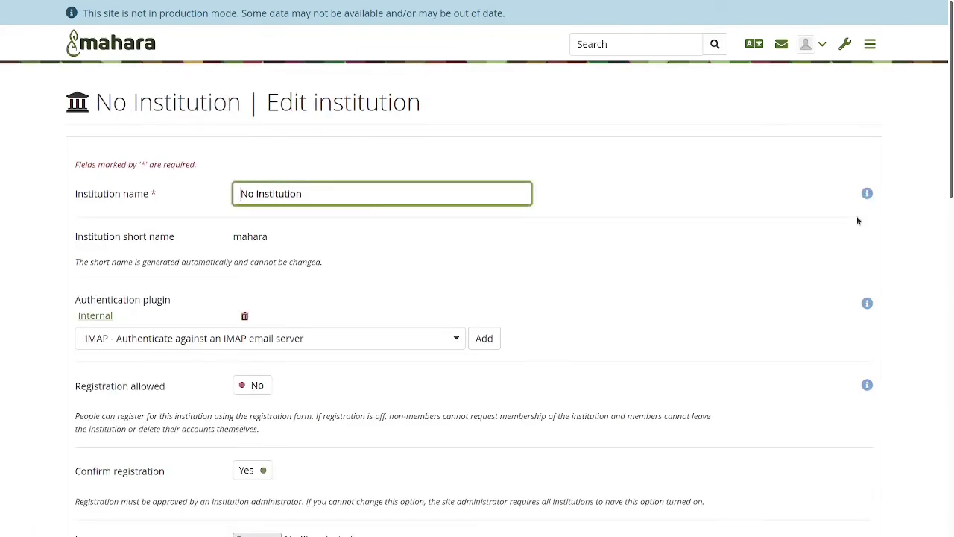
pyautogui.scroll(-2, 857, 220)
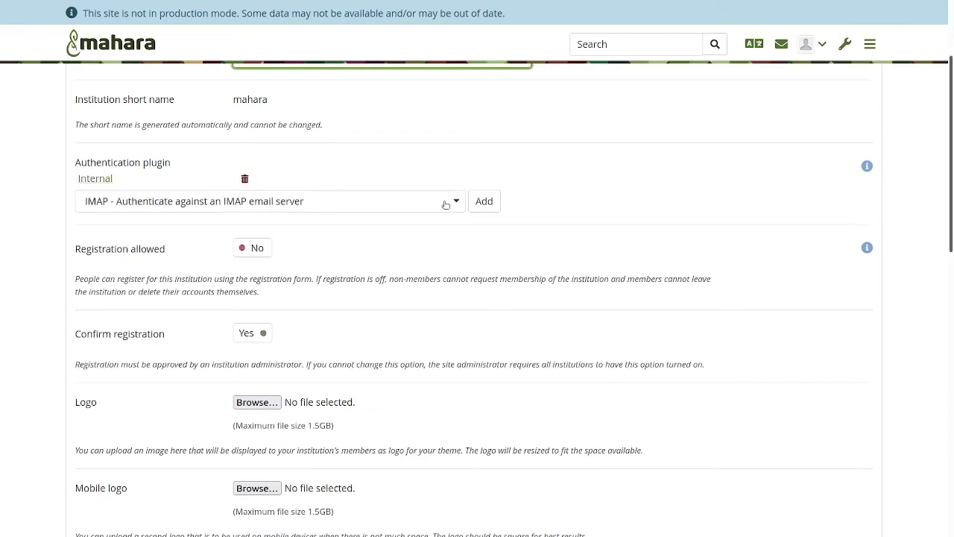
pyautogui.click(430, 202)
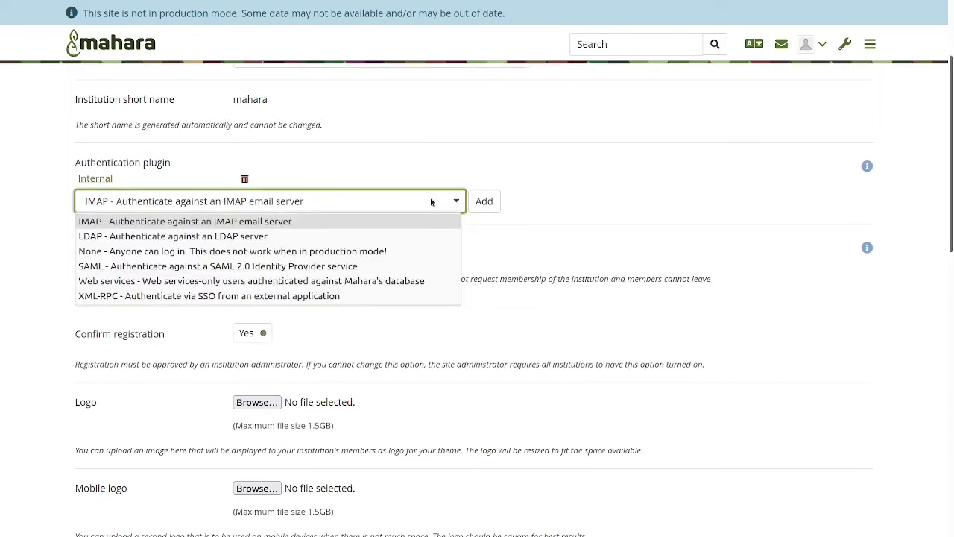
pyautogui.click(333, 267)
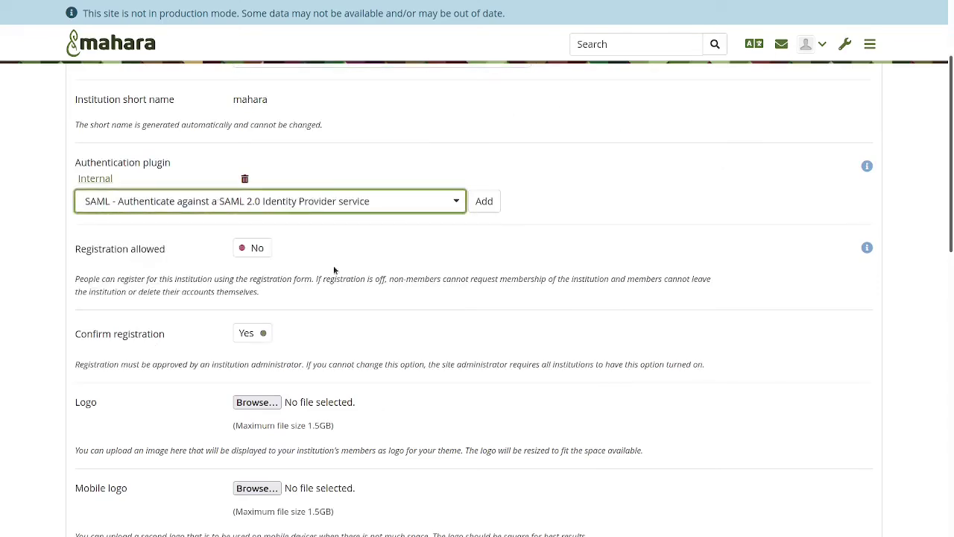
pyautogui.click(483, 201)
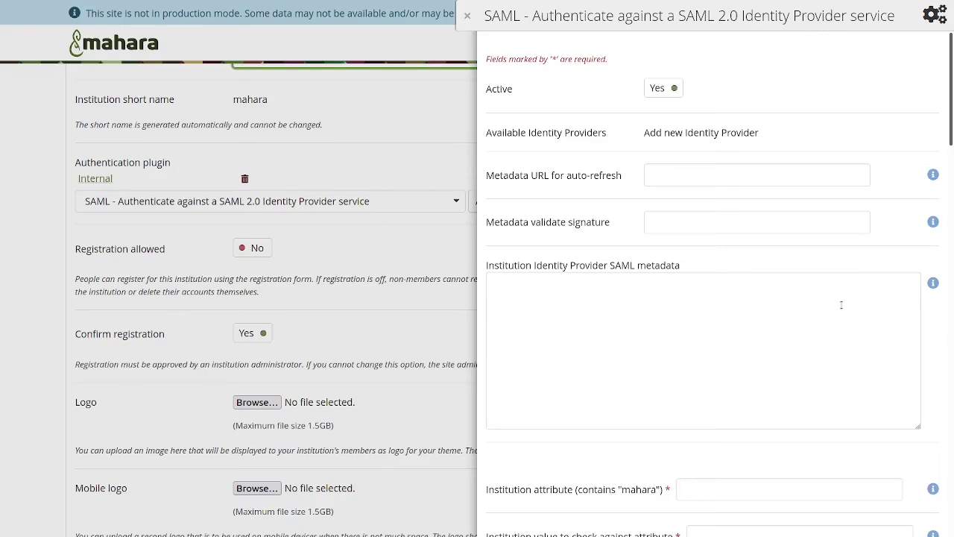
# Scroll to the SAML affiliation IDs, affiliation roles and role-mapping fields, highlighting 'affiliation'
pyautogui.scroll(-8, 841, 304)
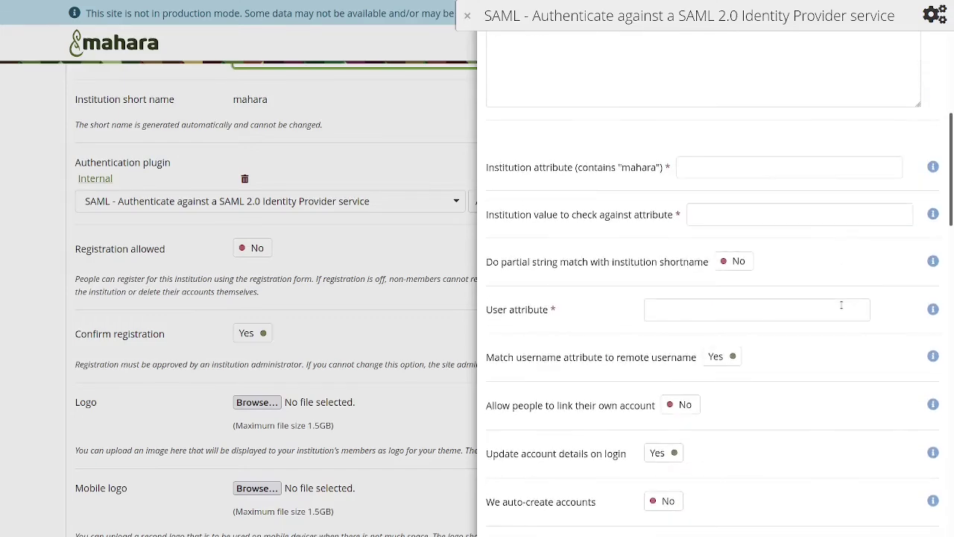
pyautogui.scroll(-5, 842, 309)
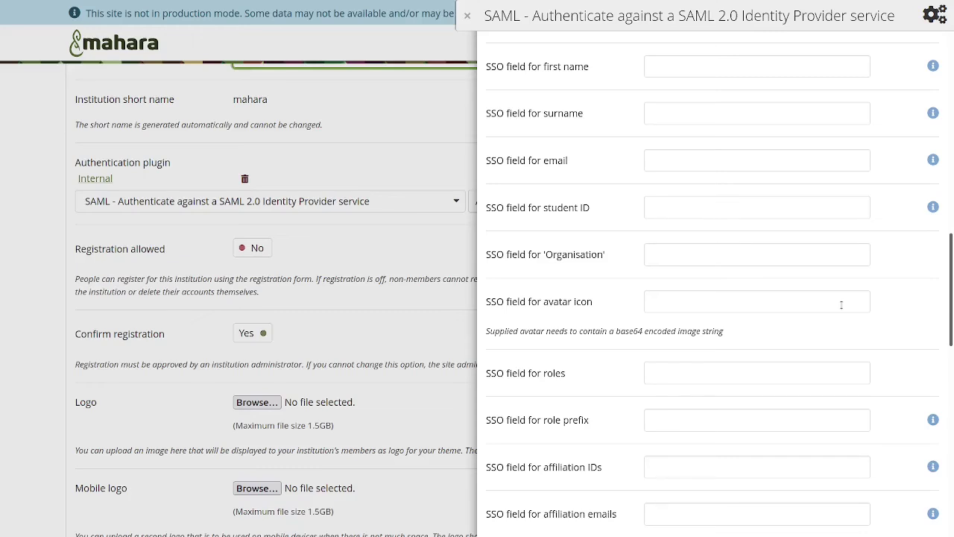
pyautogui.scroll(-3, 841, 305)
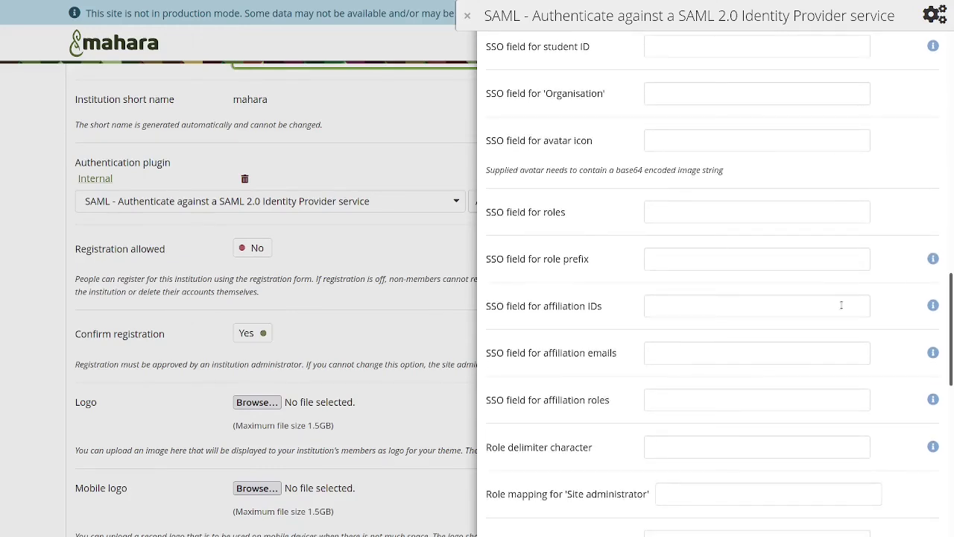
pyautogui.scroll(-2, 841, 304)
pyautogui.scroll(-2, 842, 308)
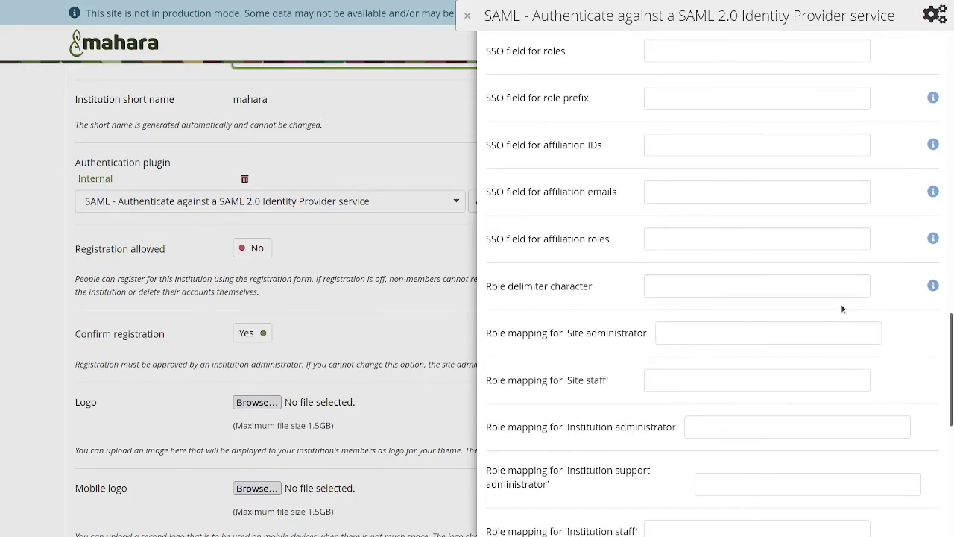
pyautogui.doubleClick(555, 149)
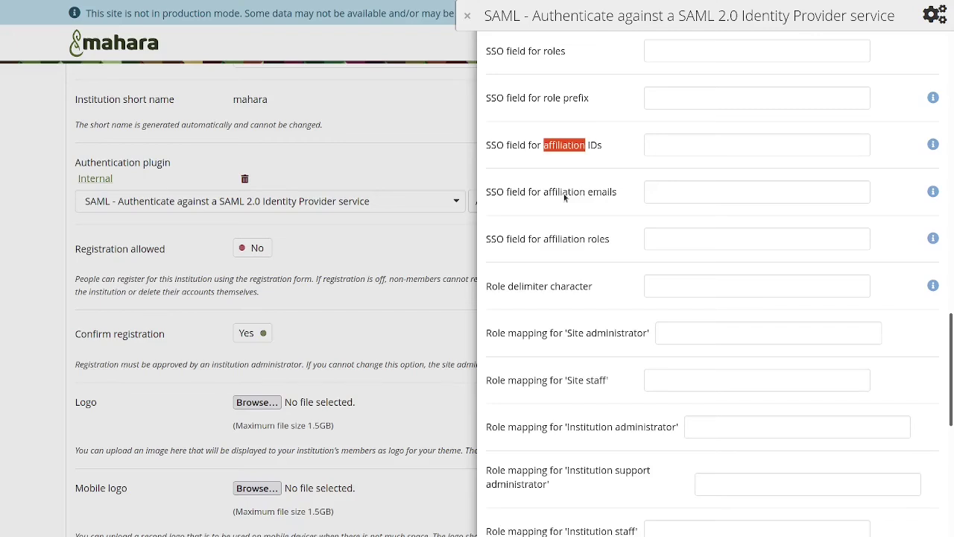
pyautogui.doubleClick(572, 240)
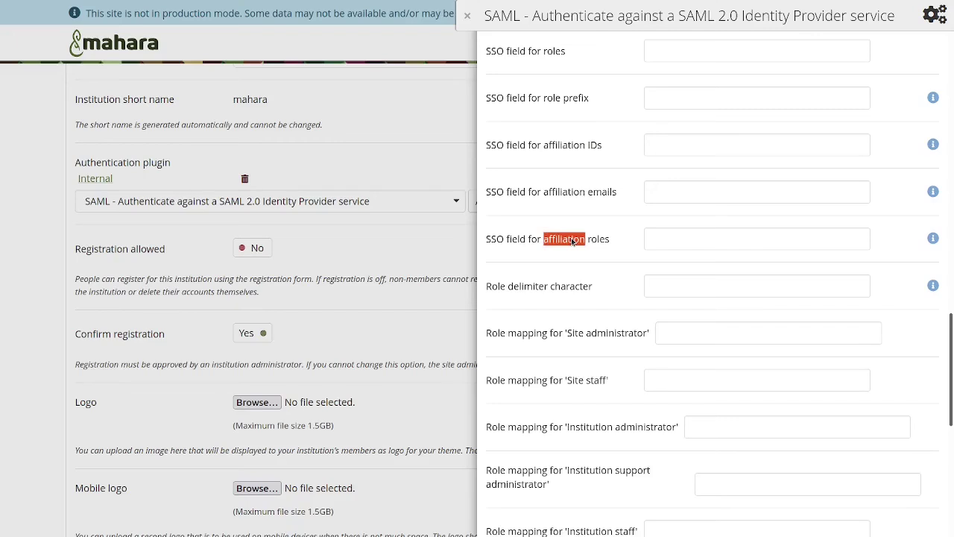
pyautogui.scroll(-2, 573, 240)
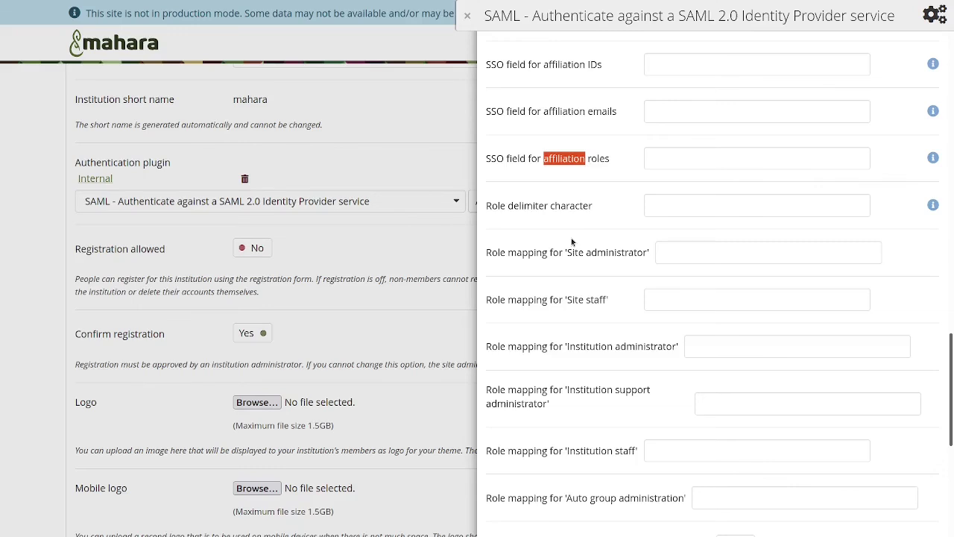
pyautogui.moveTo(236, 4)
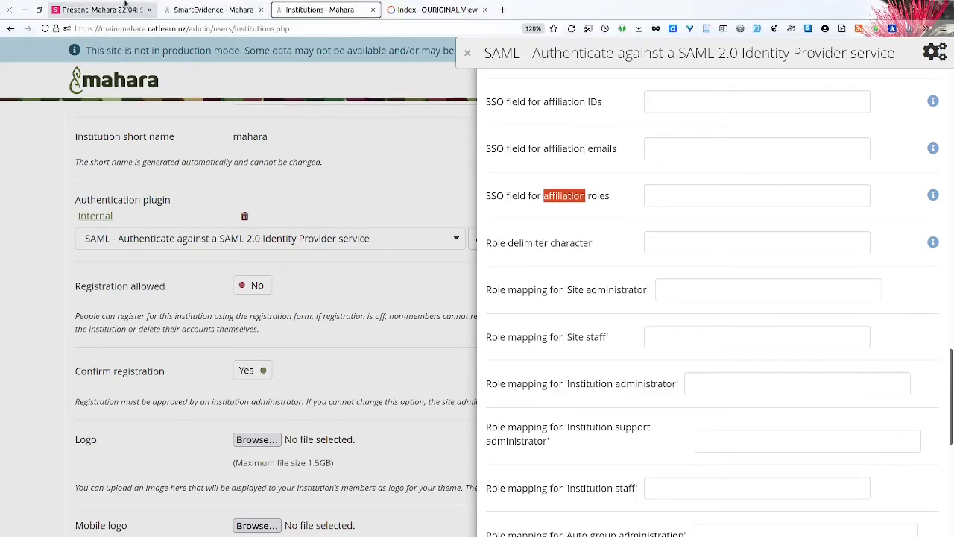